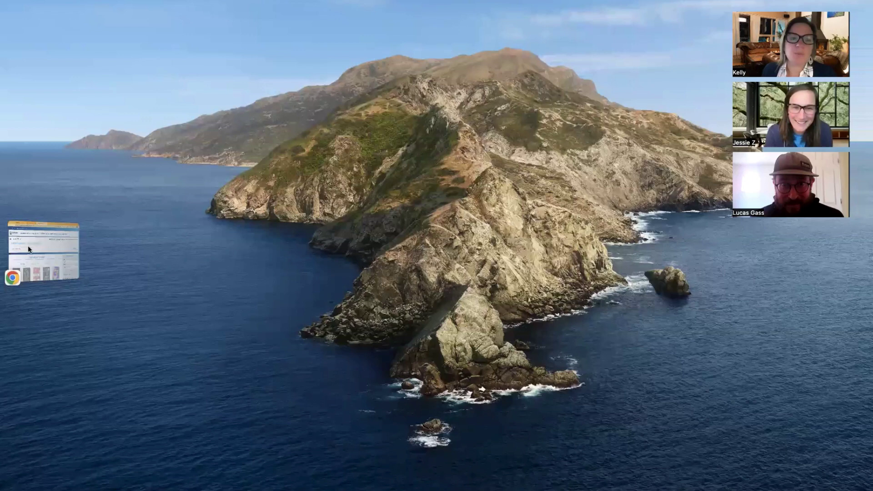
Maximise the browser on the second catalog tab and open the Electronic Collections page
{"action": "left_click", "coordinate": [41, 240]}
{"action": "left_click", "coordinate": [291, 17]}
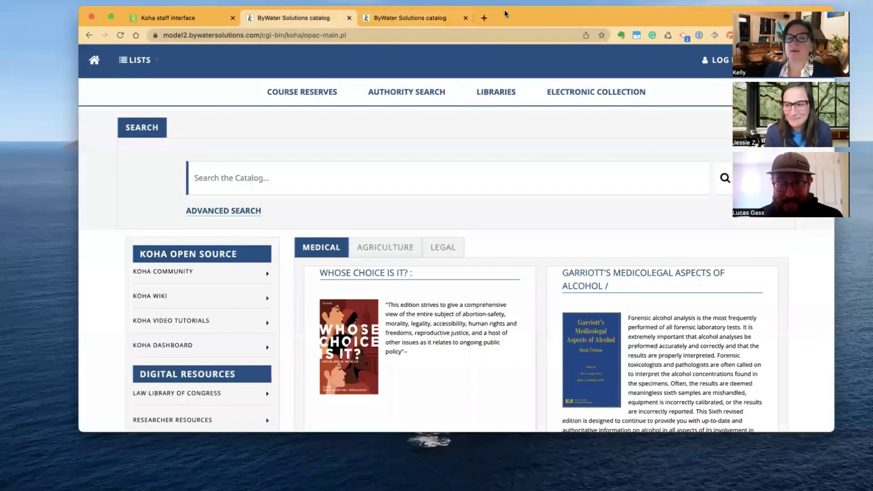
{"action": "double_click", "coordinate": [81, 8]}
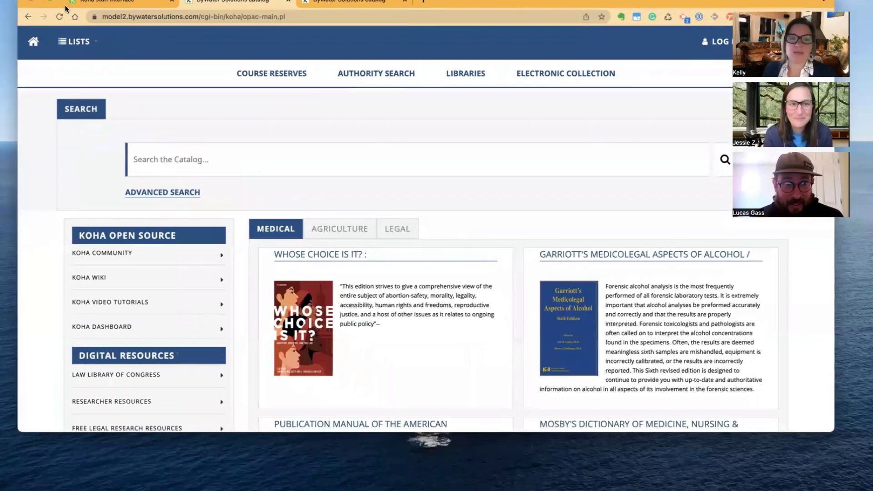
{"action": "left_click_drag", "start_coordinate": [827, 432], "coordinate": [831, 490]}
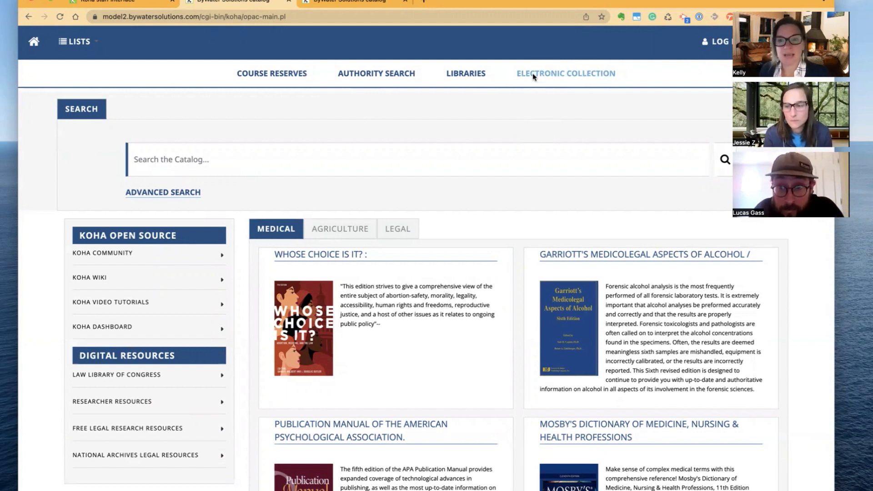
{"action": "left_click", "coordinate": [556, 73]}
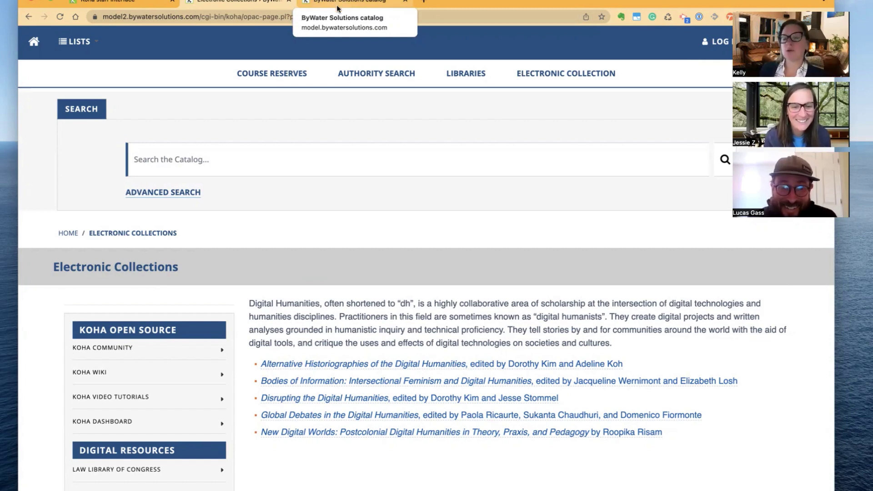
On the other catalog tab, go from New to the Library to Browse our Digital Collections
{"action": "left_click", "coordinate": [341, 4]}
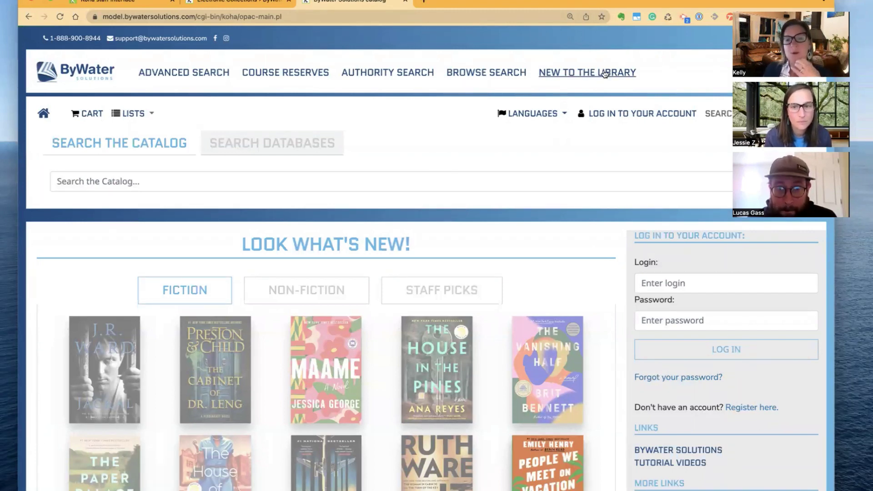
{"action": "left_click", "coordinate": [605, 73]}
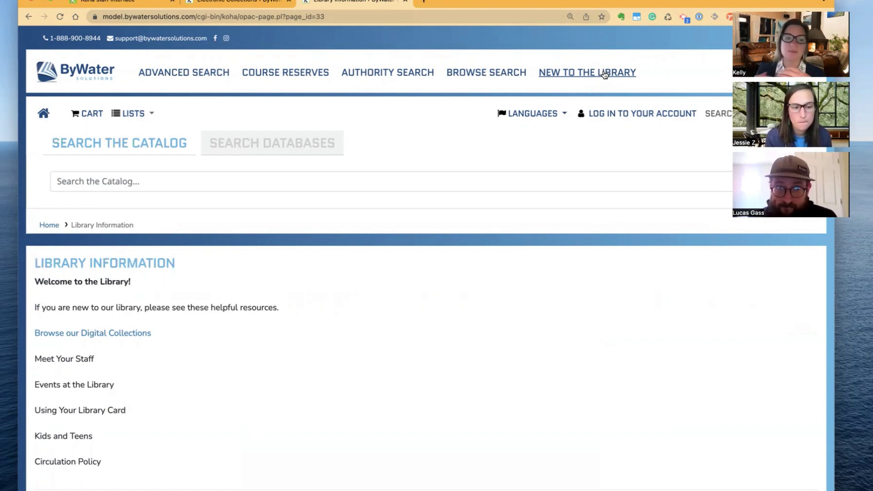
{"action": "scroll", "coordinate": [364, 337], "scroll_direction": "down", "scroll_amount": 1}
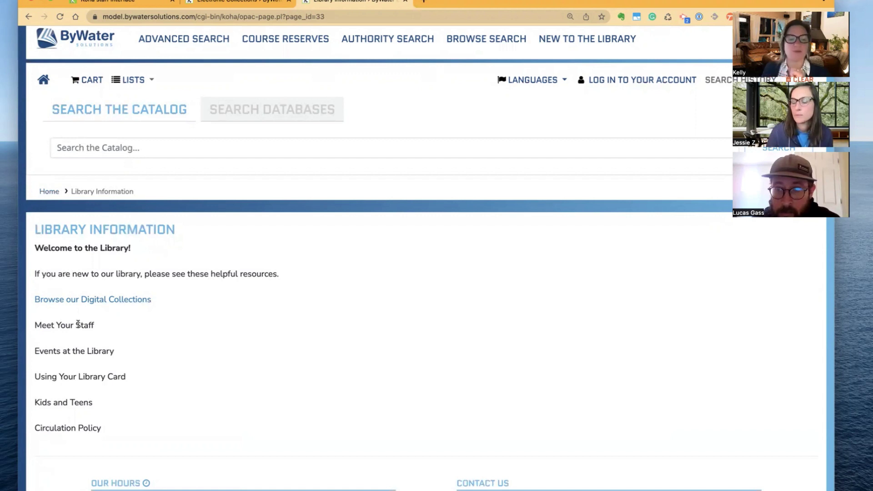
{"action": "left_click", "coordinate": [74, 300]}
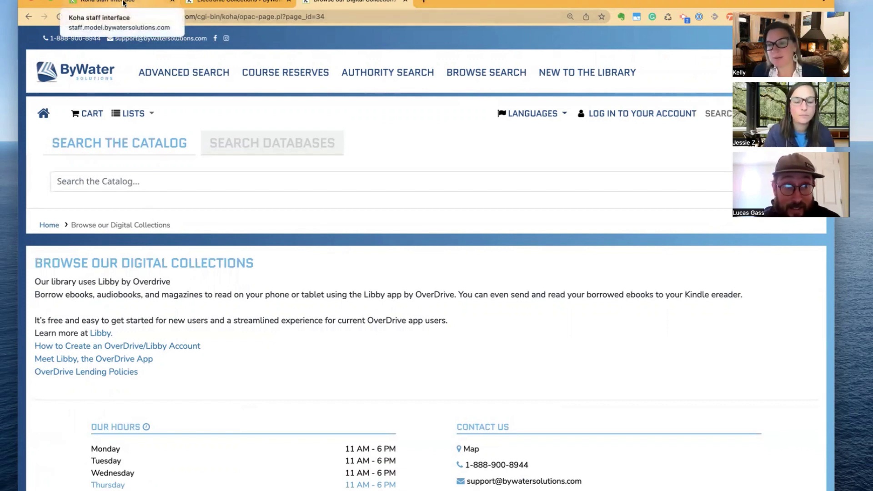
Widen the browser window out to the right screen edge
{"action": "left_click", "coordinate": [123, 2]}
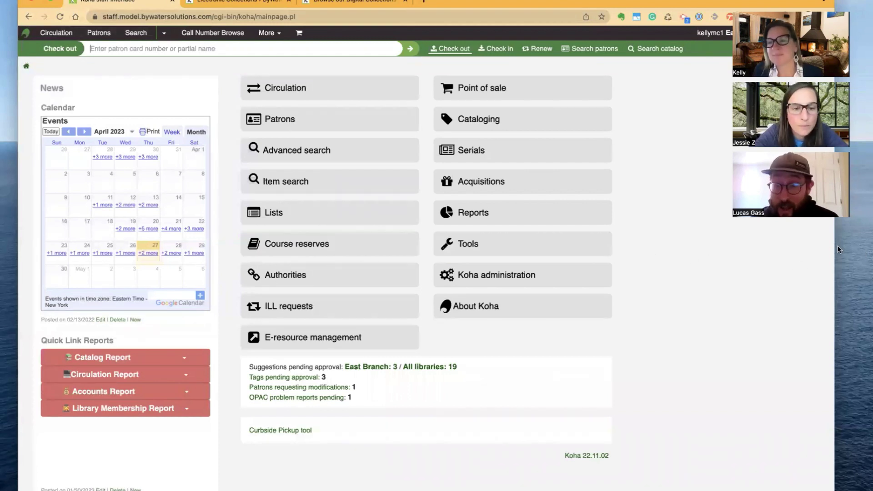
{"action": "left_click_drag", "start_coordinate": [835, 249], "coordinate": [872, 248]}
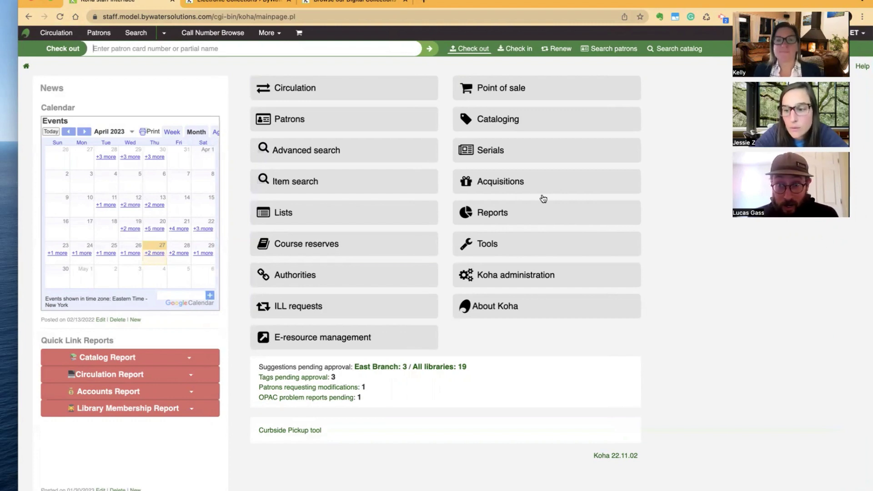
{"action": "left_click", "coordinate": [243, 4]}
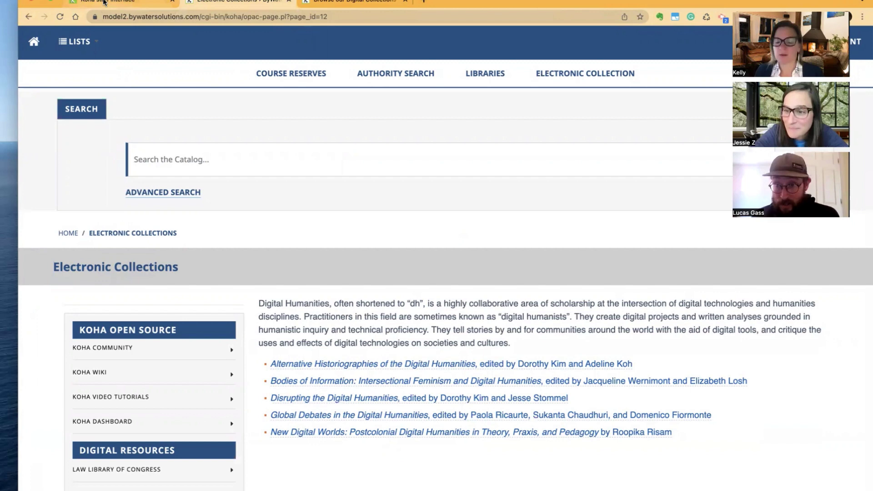
{"action": "scroll", "coordinate": [355, 282], "scroll_direction": "down", "scroll_amount": 4}
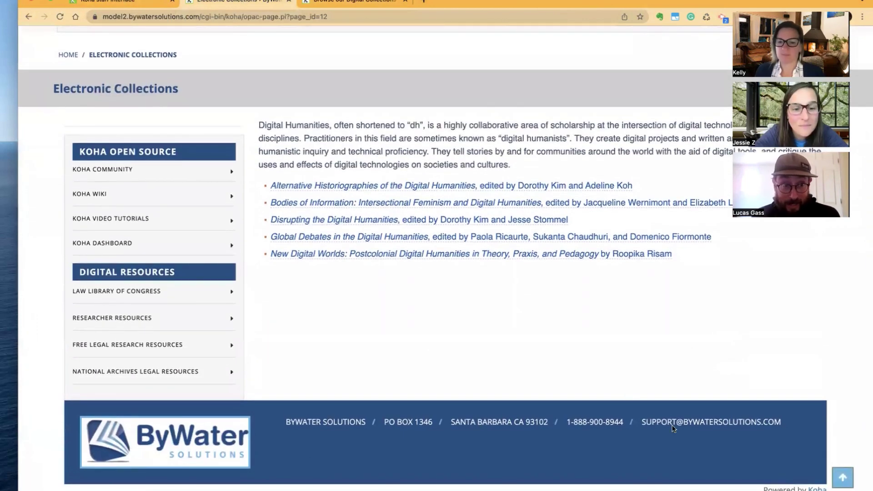
{"action": "left_click", "coordinate": [104, 4]}
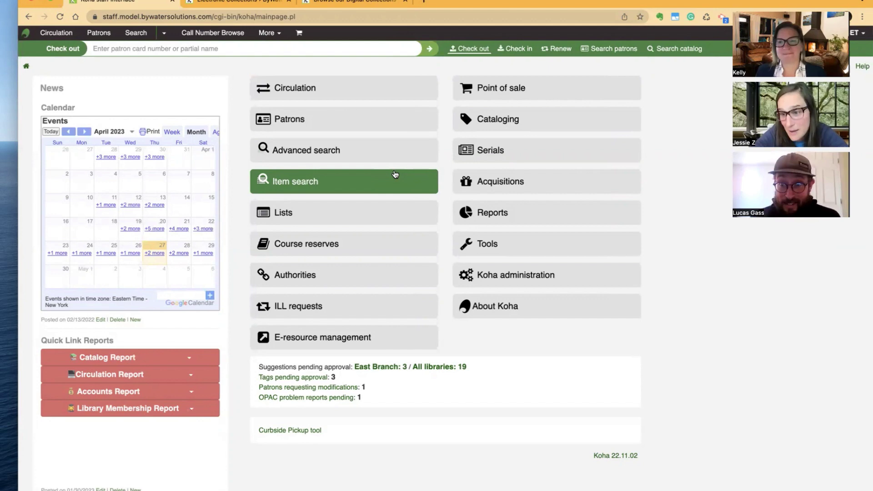
Return both OPAC tabs to their catalog home pages and go back to the staff main page
{"action": "left_click", "coordinate": [342, 1]}
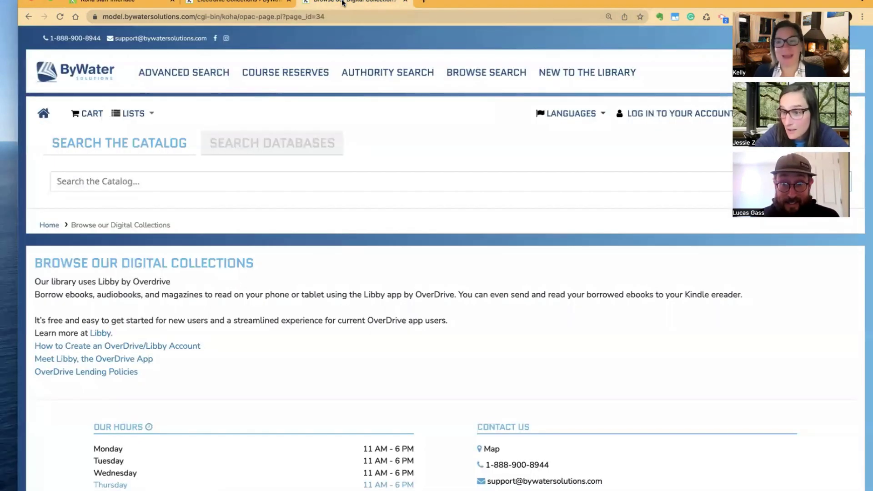
{"action": "left_click", "coordinate": [44, 120]}
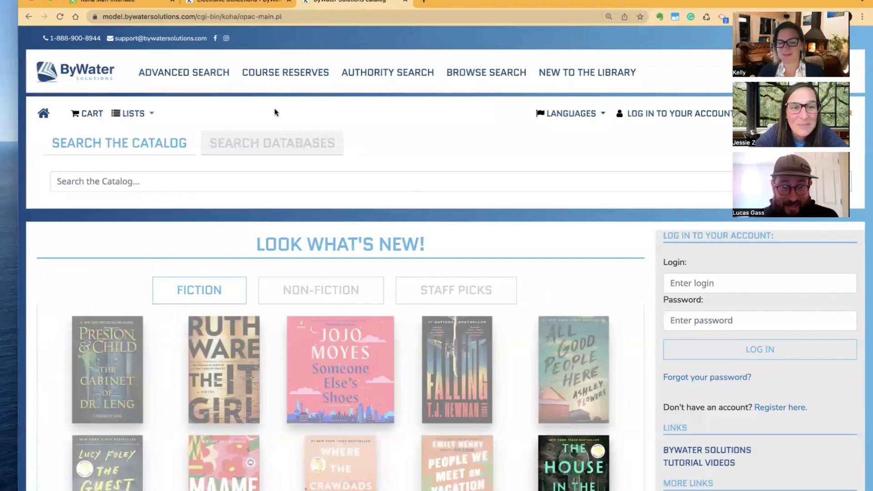
{"action": "left_click", "coordinate": [245, 3]}
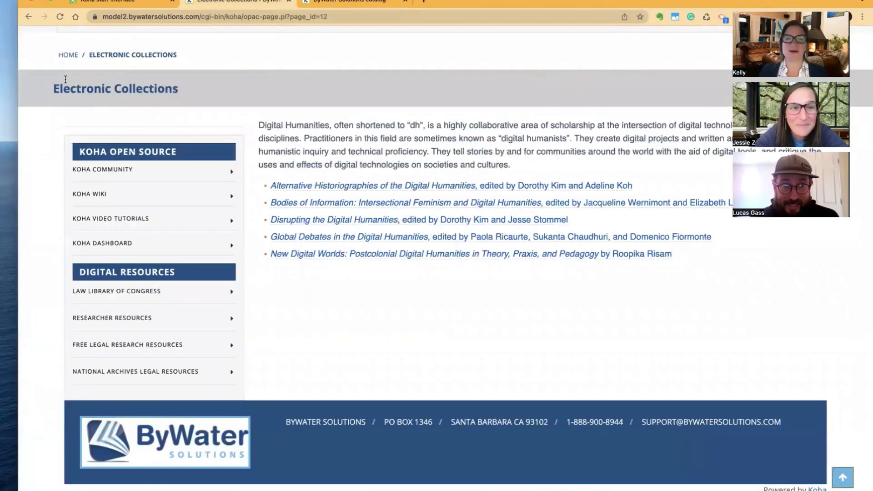
{"action": "scroll", "coordinate": [65, 79], "scroll_direction": "up", "scroll_amount": 1}
{"action": "left_click", "coordinate": [67, 99]}
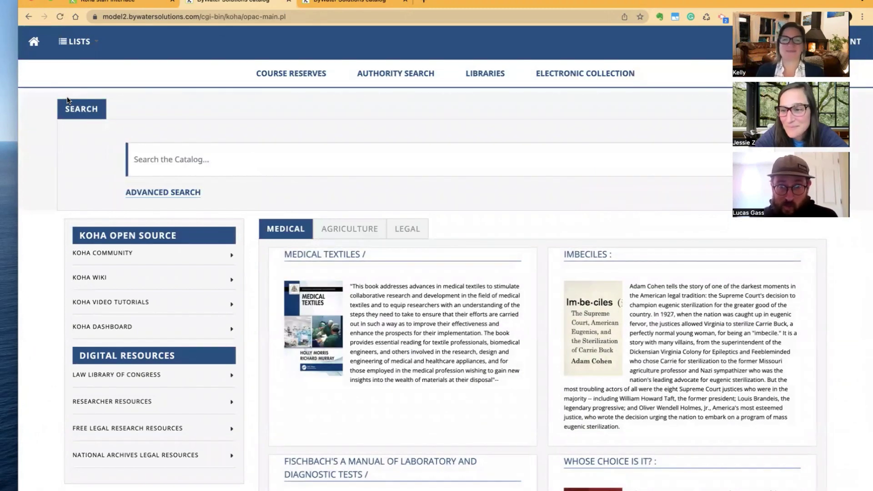
{"action": "scroll", "coordinate": [66, 99], "scroll_direction": "right", "scroll_amount": 1}
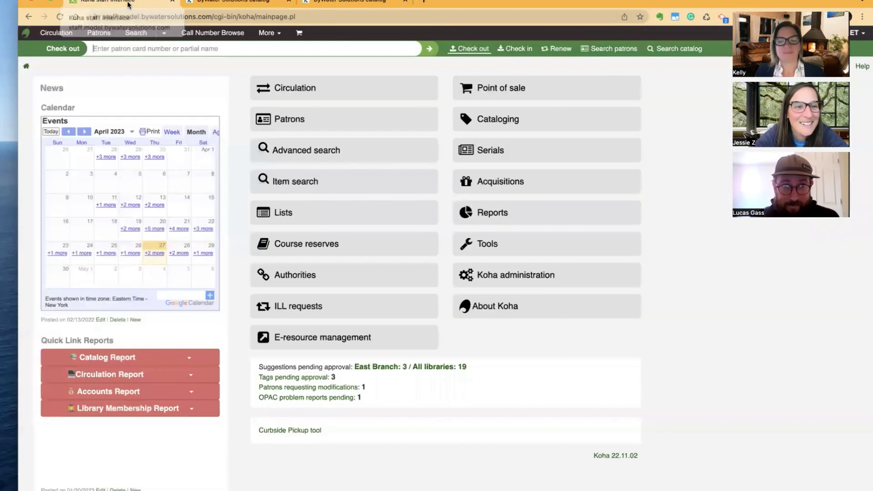
{"action": "left_click", "coordinate": [128, 2]}
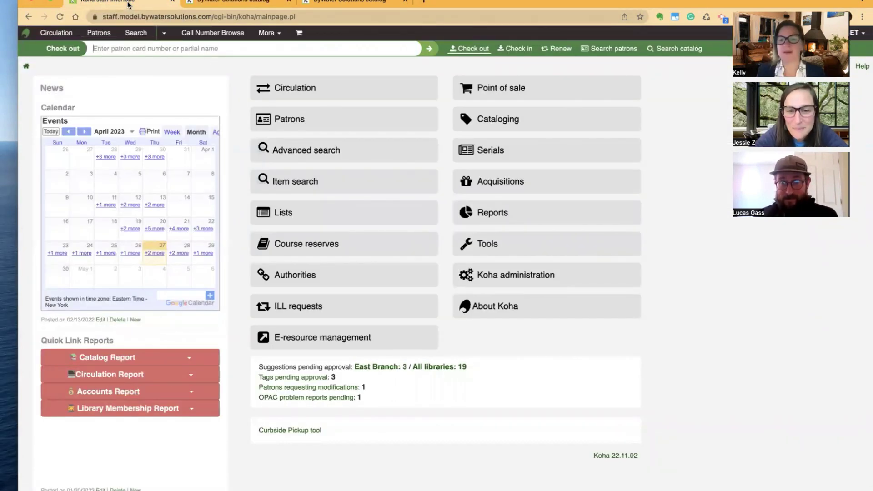
Go to Tools and open Pages under Additional tools
{"action": "left_click", "coordinate": [502, 241]}
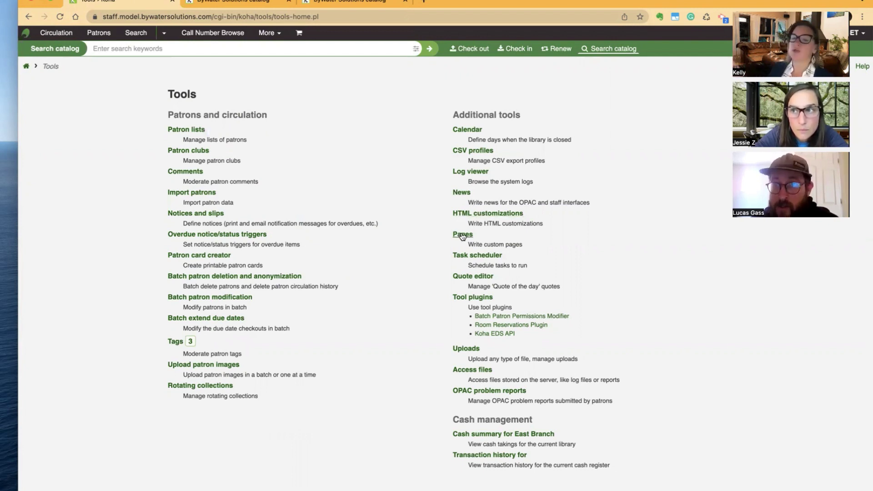
{"action": "scroll", "coordinate": [462, 236], "scroll_direction": "down", "scroll_amount": 1}
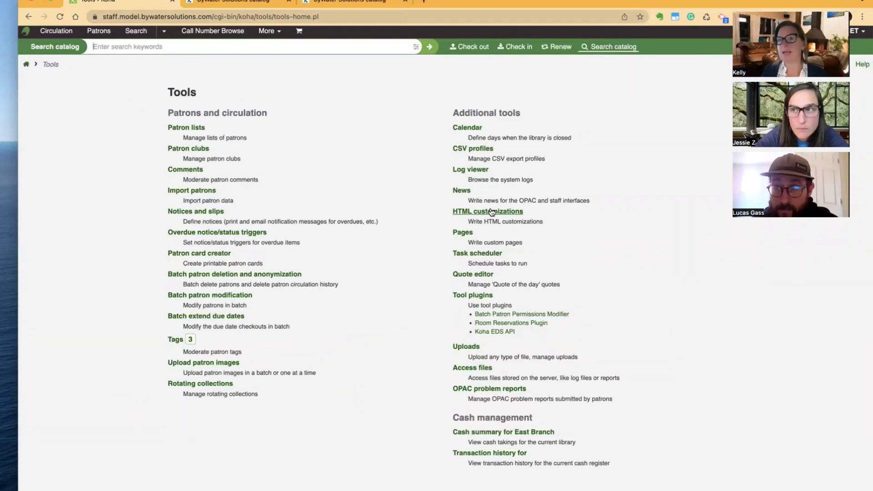
{"action": "left_click", "coordinate": [460, 233]}
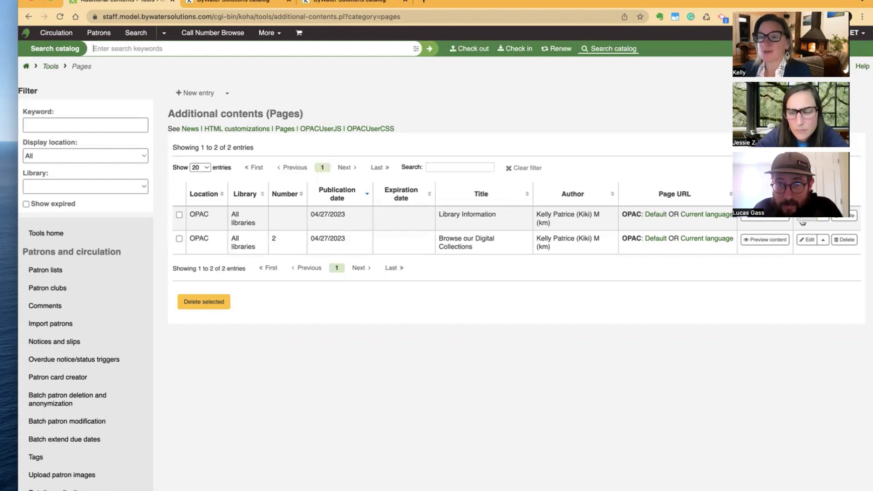
Review the Library Information page's Digital Collections and Meet Your Staff lines, then cancel without saving
{"action": "left_click", "coordinate": [803, 221]}
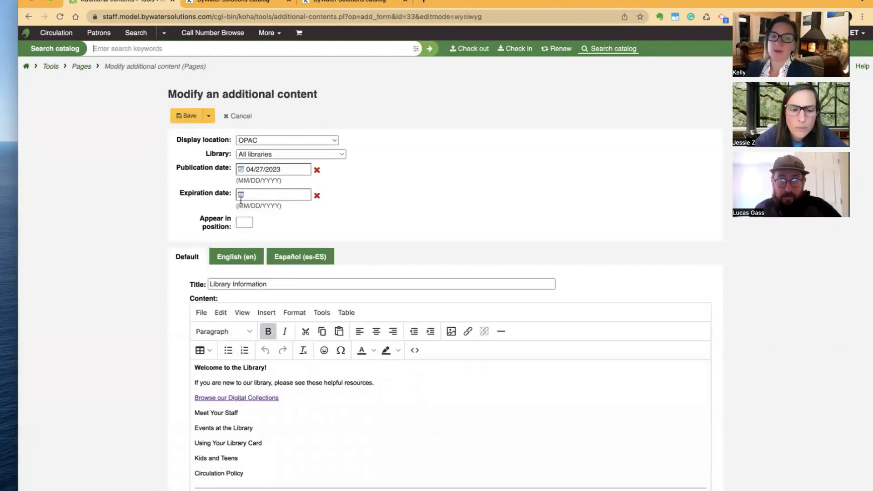
{"action": "scroll", "coordinate": [154, 209], "scroll_direction": "down", "scroll_amount": 2}
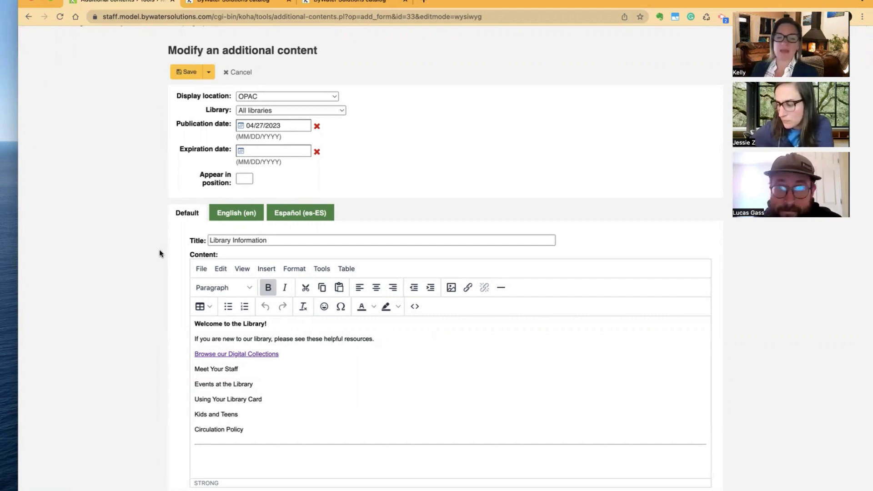
{"action": "scroll", "coordinate": [176, 320], "scroll_direction": "down", "scroll_amount": 2}
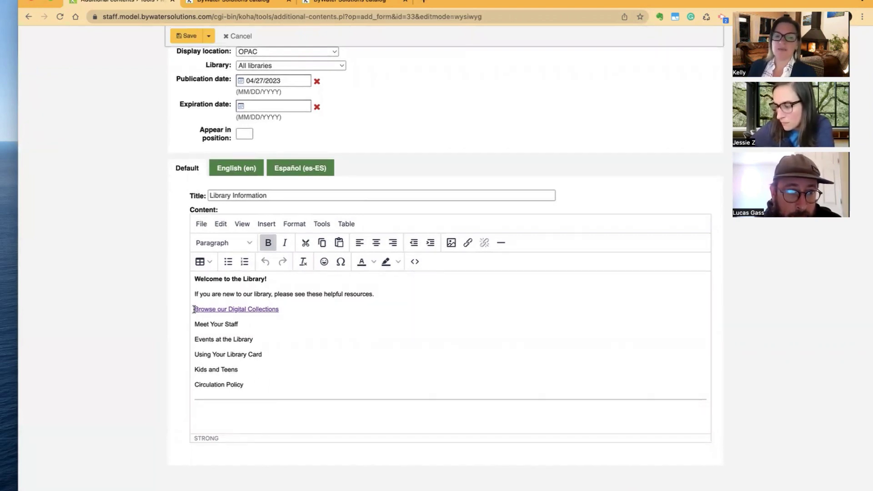
{"action": "left_click_drag", "start_coordinate": [194, 309], "coordinate": [295, 309]}
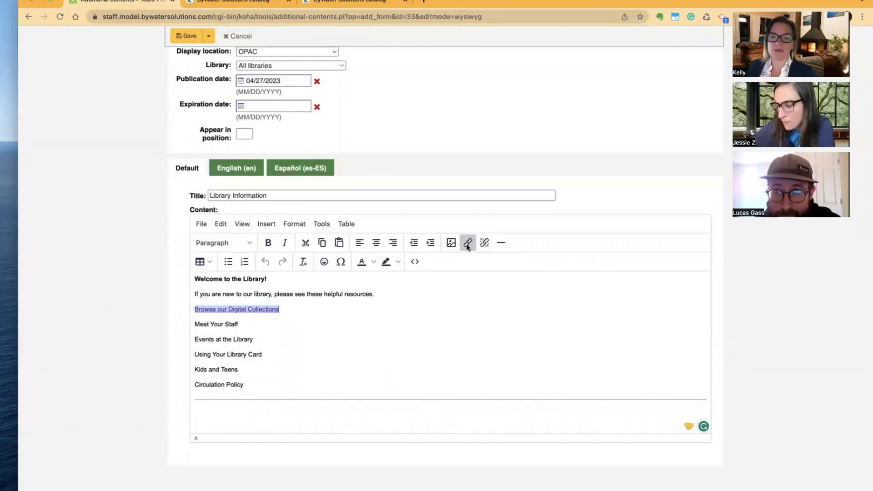
{"action": "left_click_drag", "start_coordinate": [195, 324], "coordinate": [253, 325]}
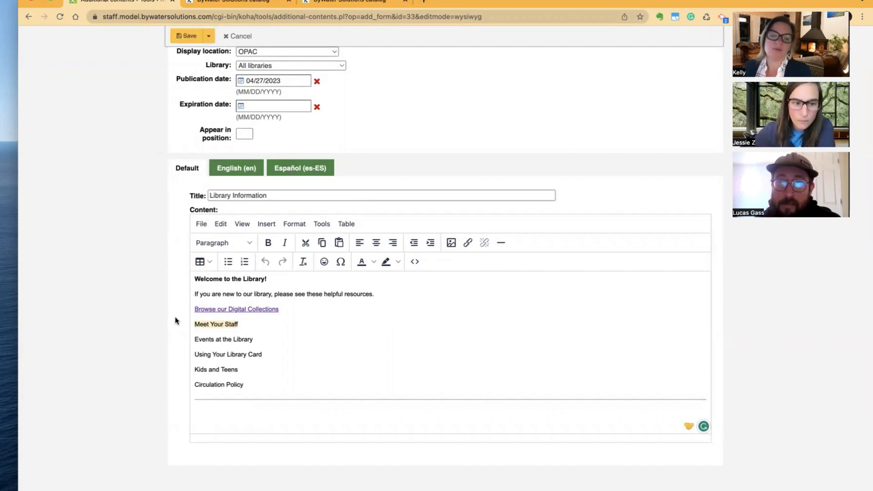
{"action": "scroll", "coordinate": [175, 321], "scroll_direction": "up", "scroll_amount": 3}
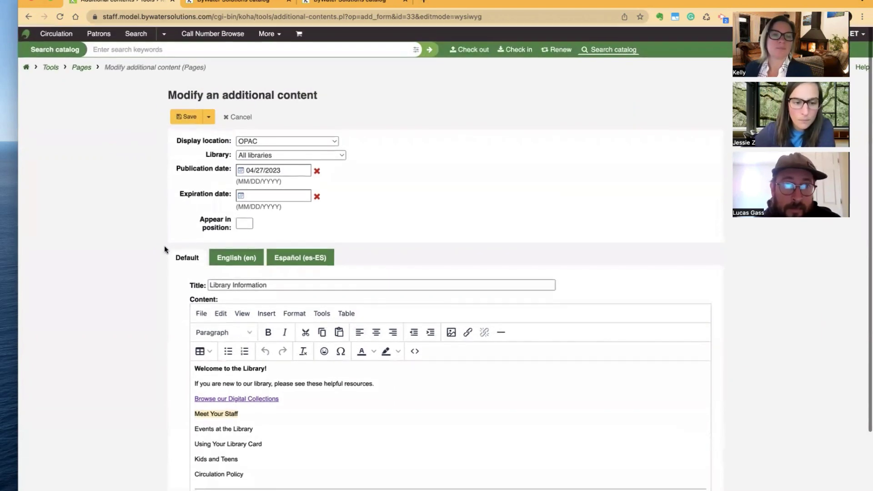
{"action": "left_click", "coordinate": [239, 117]}
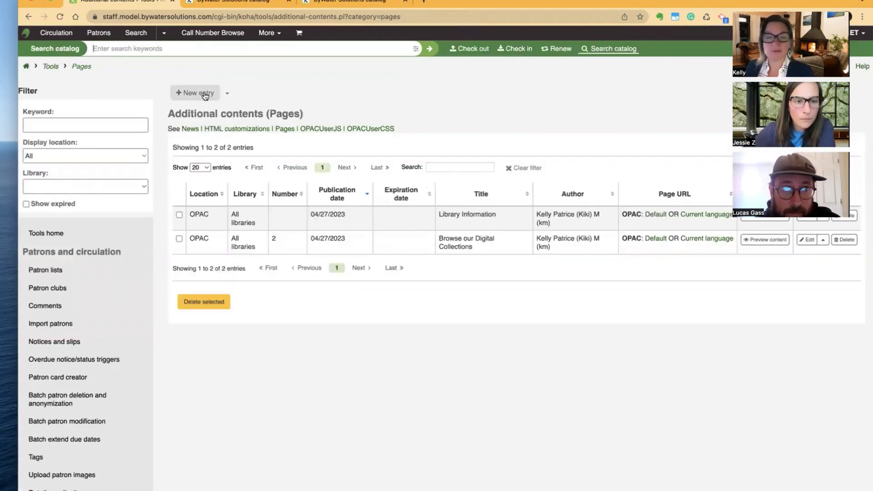
Start a new OPAC-only page dated 04/27/2023, position 1, titled 'Meet Our Staff'
{"action": "left_click", "coordinate": [199, 92]}
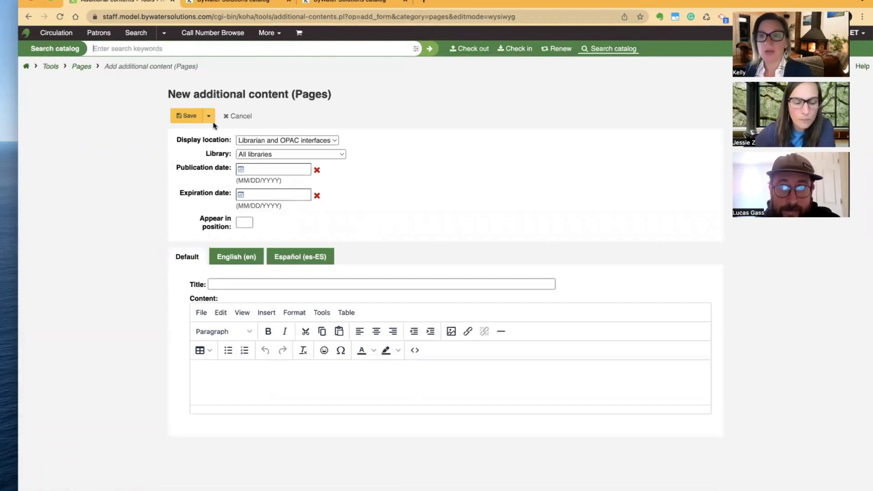
{"action": "left_click", "coordinate": [271, 142]}
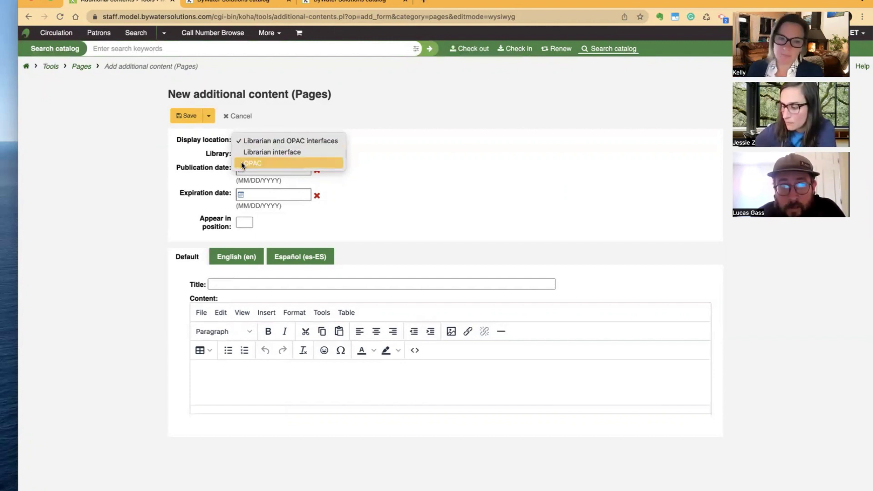
{"action": "left_click", "coordinate": [253, 163]}
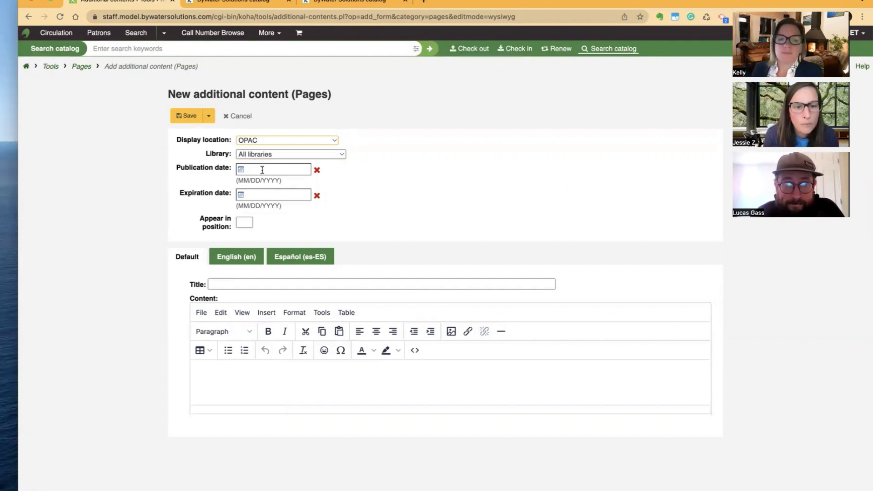
{"action": "left_click", "coordinate": [260, 170]}
{"action": "left_click", "coordinate": [332, 291]}
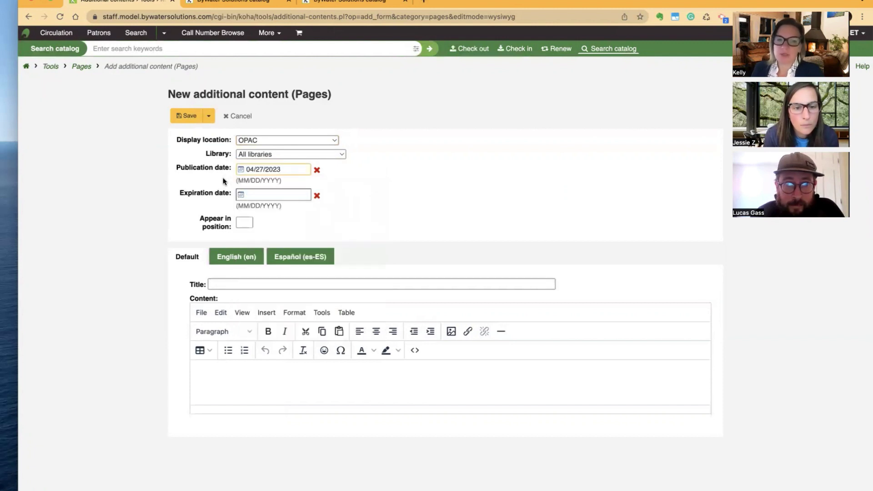
{"action": "left_click", "coordinate": [245, 221]}
{"action": "type", "text": "1"}
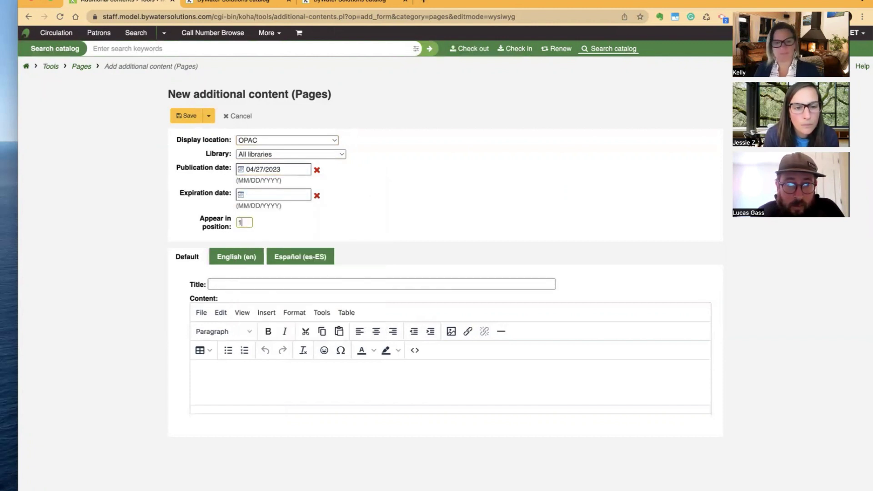
{"action": "left_click", "coordinate": [226, 279]}
{"action": "type", "text": "Me"}
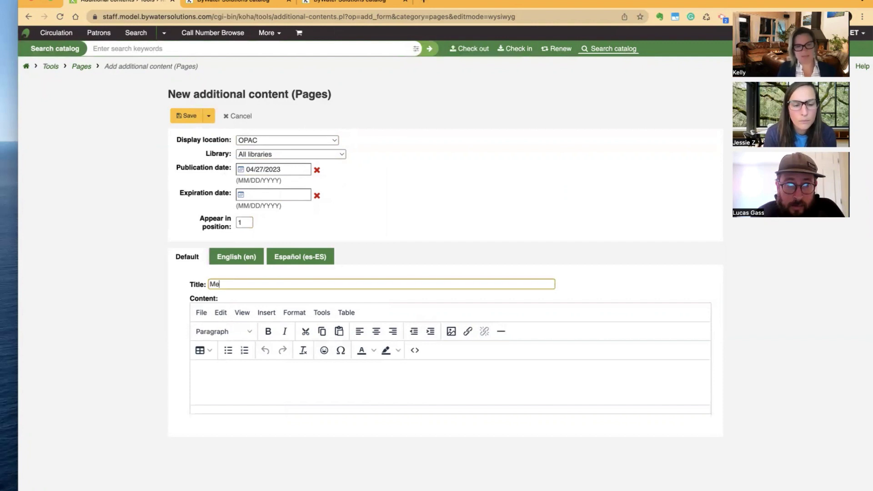
{"action": "type", "text": "et Our Staff"}
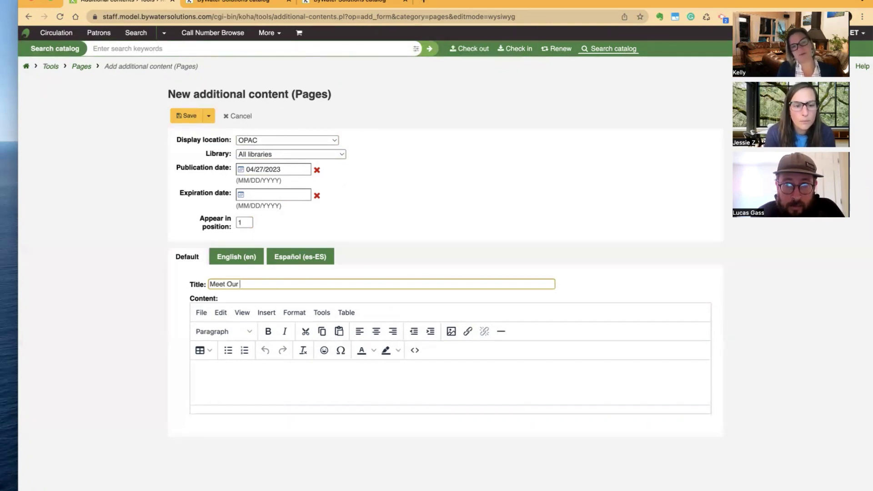
Enter the first two staff names with titles Director of Sales and Outreach and Web Design Expert
{"action": "left_click", "coordinate": [215, 368]}
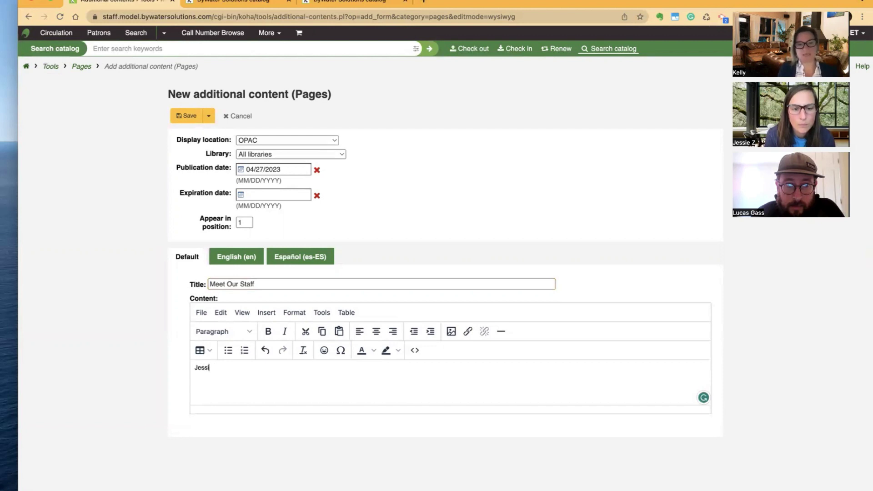
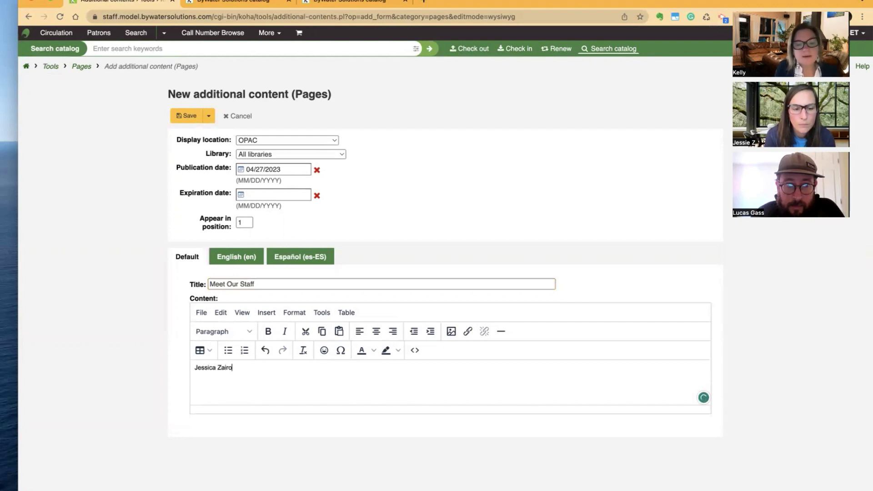
{"action": "key", "text": "Return"}
{"action": "type", "text": "Director o"}
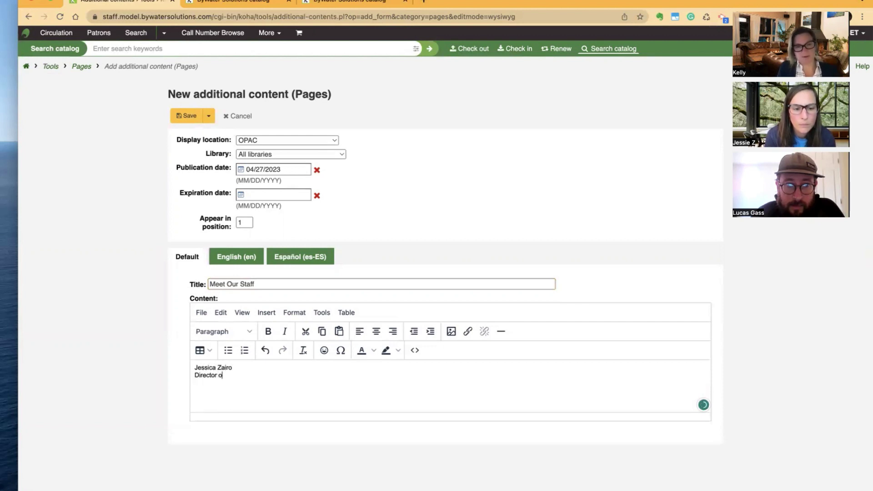
{"action": "type", "text": "f Sales and O"}
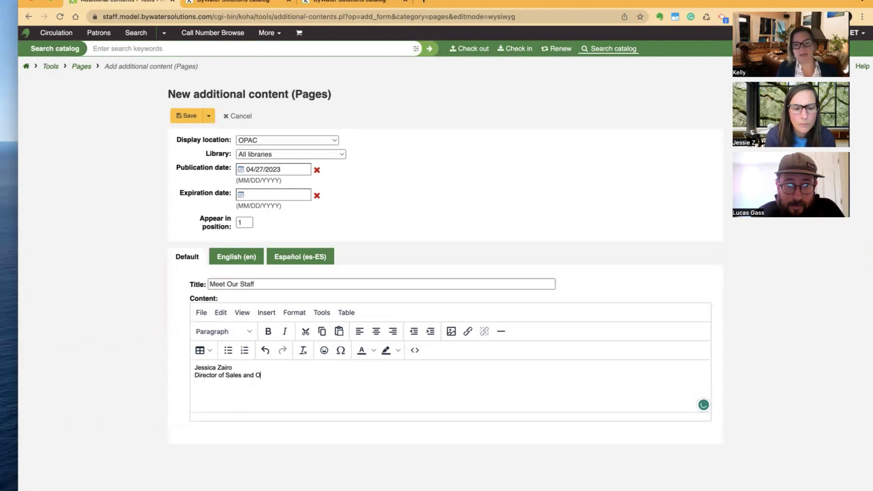
{"action": "type", "text": "utreach"}
{"action": "key", "text": "Return"}
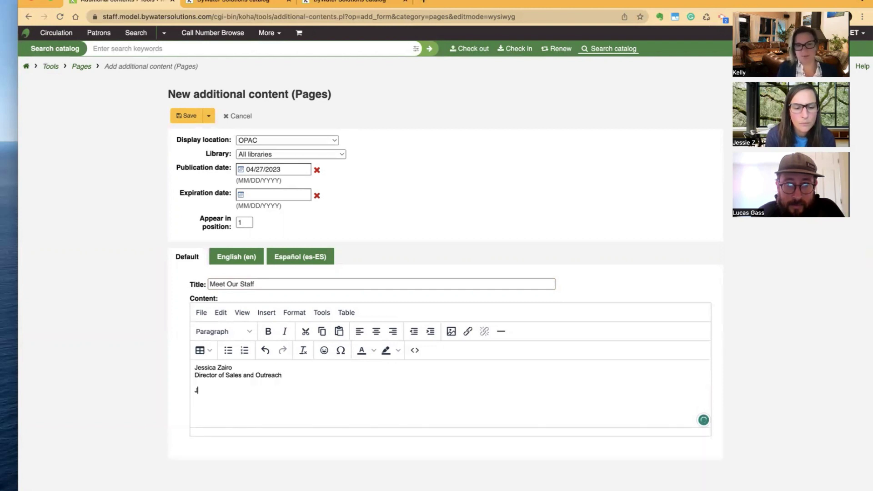
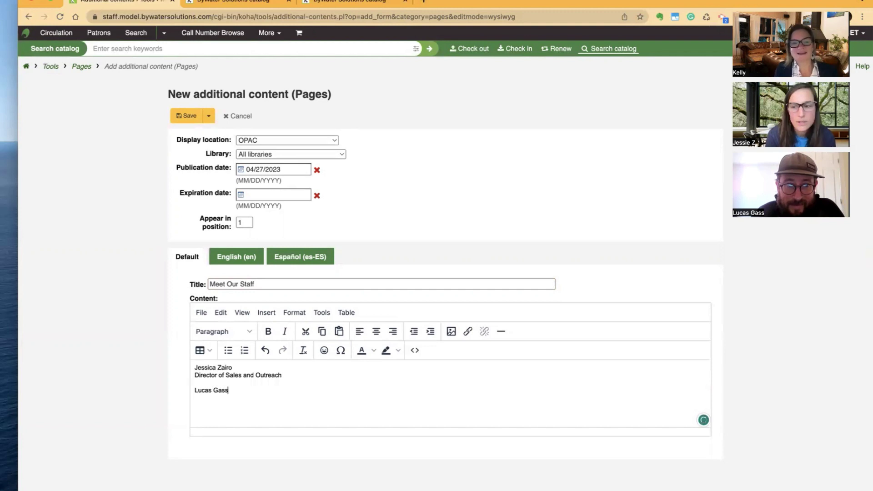
{"action": "key", "text": "shift+Return"}
{"action": "type", "text": "Web D"}
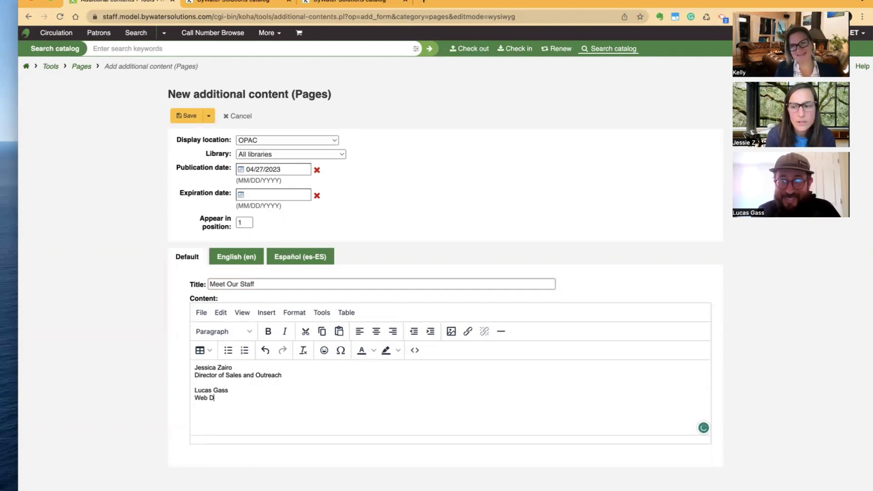
{"action": "type", "text": "egign"}
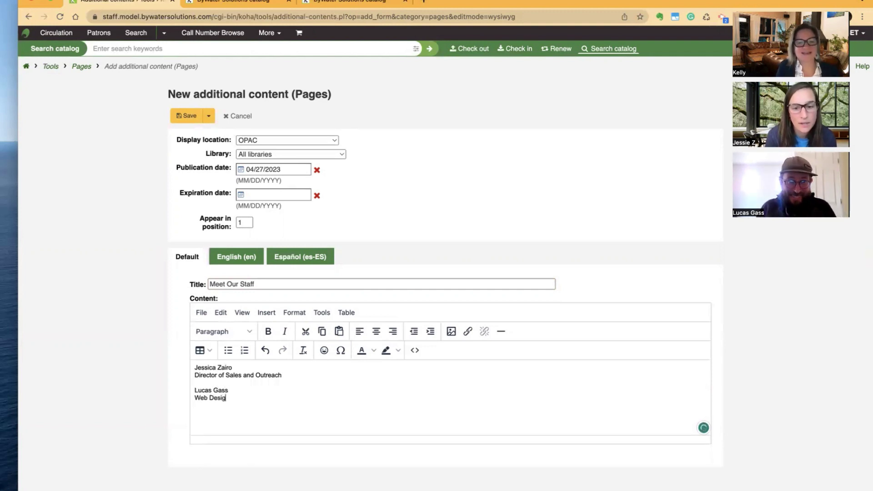
{"action": "type", "text": "pert"}
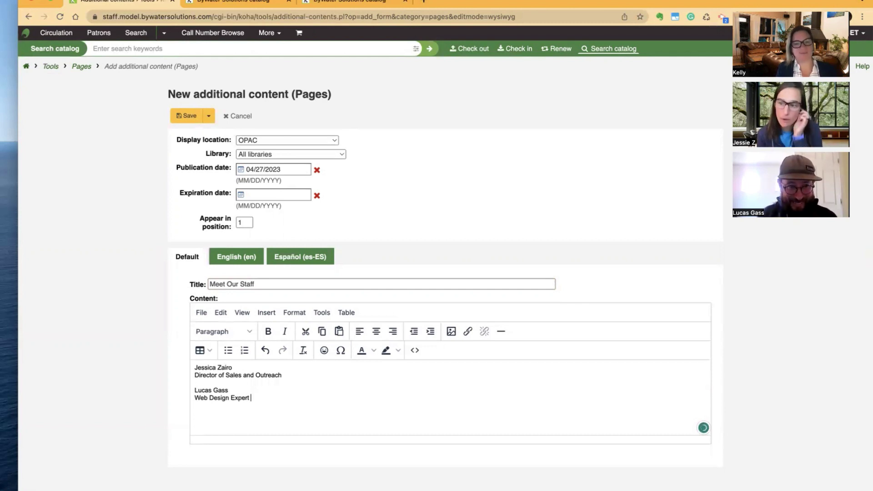
Add a third staff member as Library Accounts Coordinator and select the whole listing
{"action": "key", "text": "Return"}
{"action": "key", "text": "Return"}
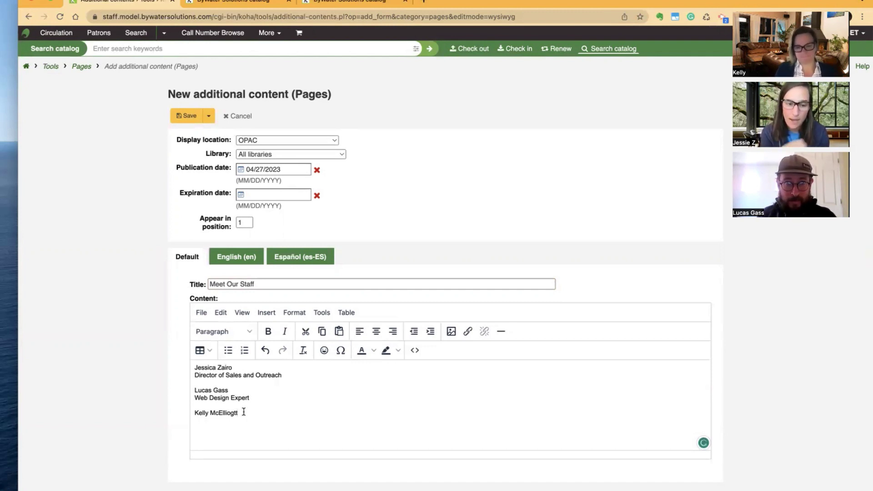
{"action": "type", "text": "tt"}
{"action": "key", "text": "Return"}
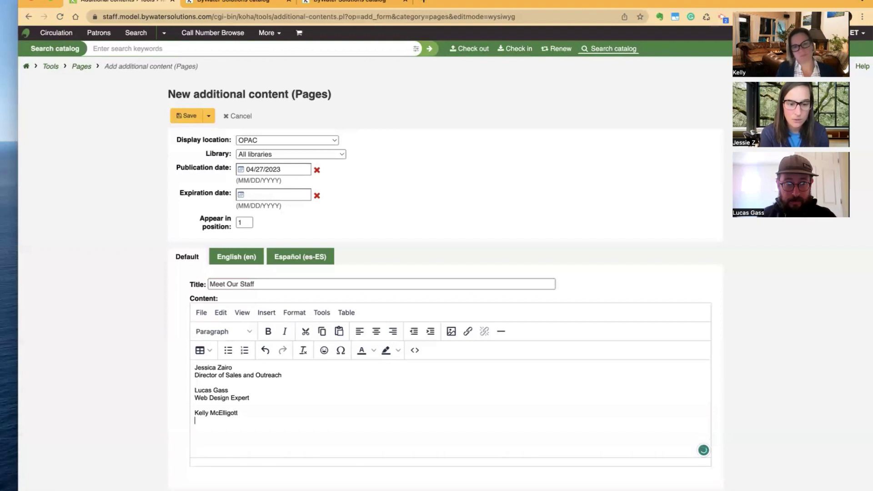
{"action": "type", "text": "Library Acco"}
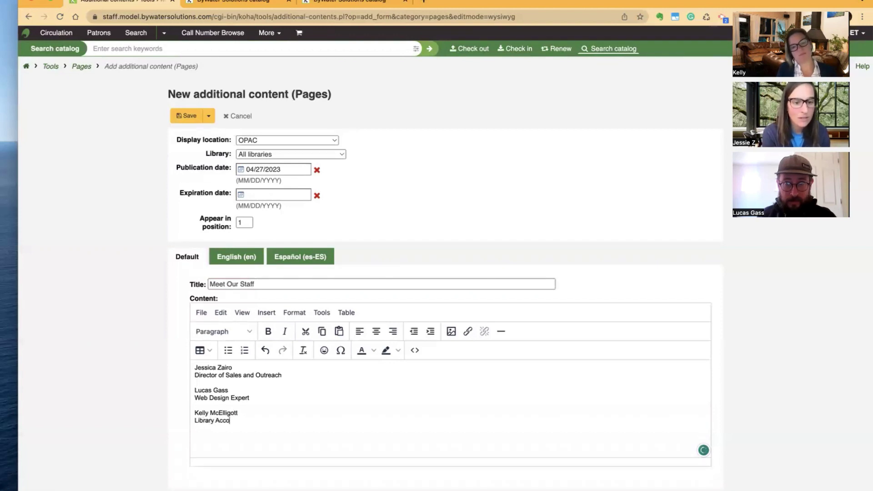
{"action": "type", "text": "unts Coordinator"}
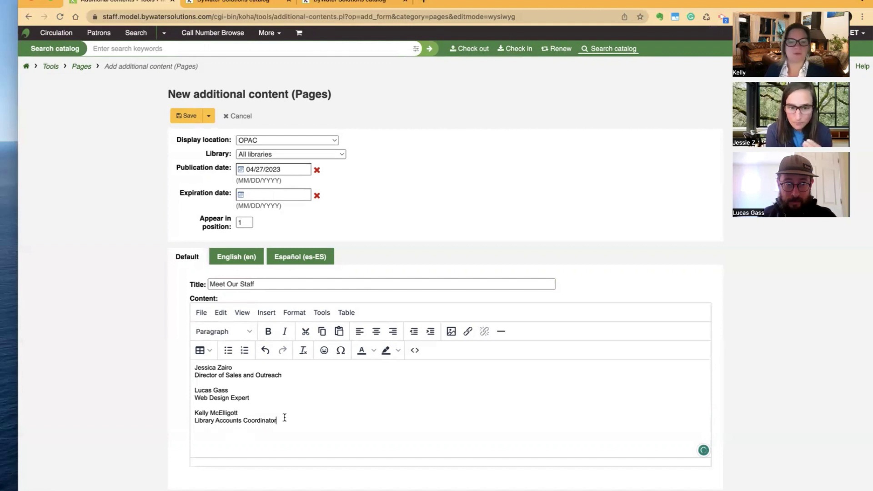
{"action": "left_click_drag", "start_coordinate": [296, 419], "coordinate": [191, 365]}
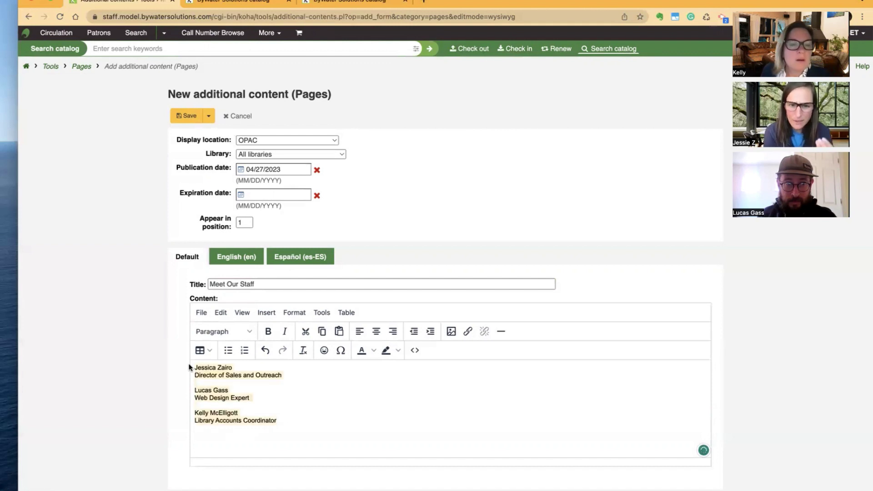
Make the staff listing bold, leaving it non-italic and left-aligned
{"action": "left_click", "coordinate": [415, 350]}
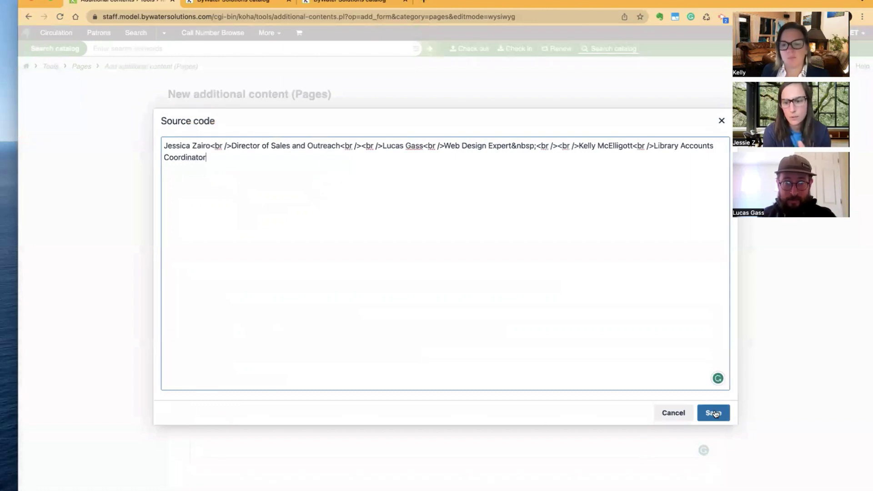
{"action": "left_click", "coordinate": [673, 413]}
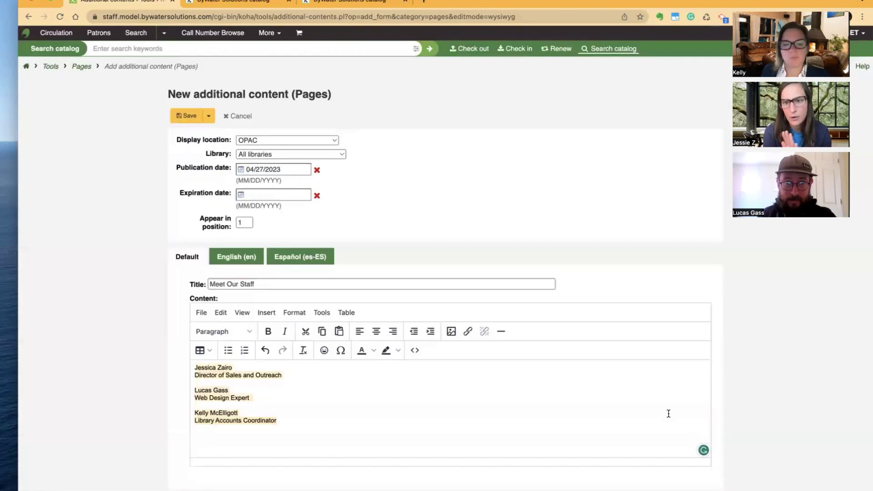
{"action": "left_click", "coordinate": [271, 331]}
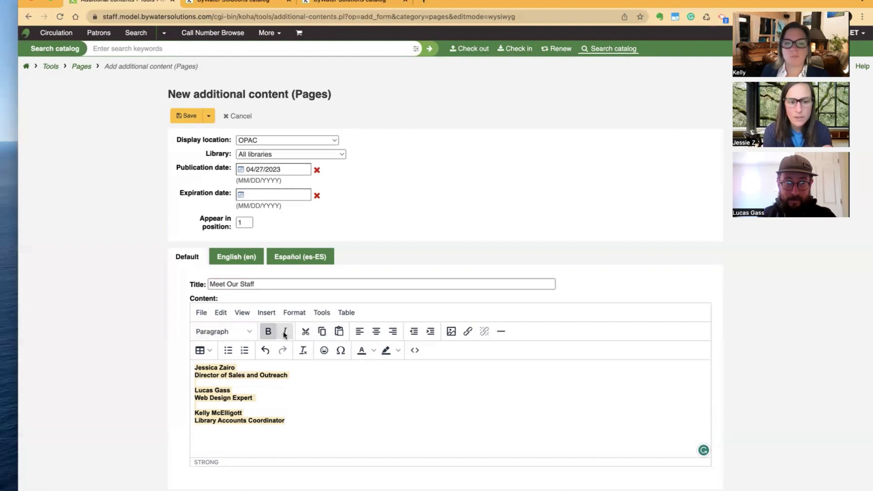
{"action": "left_click", "coordinate": [285, 332]}
{"action": "left_click", "coordinate": [285, 331]}
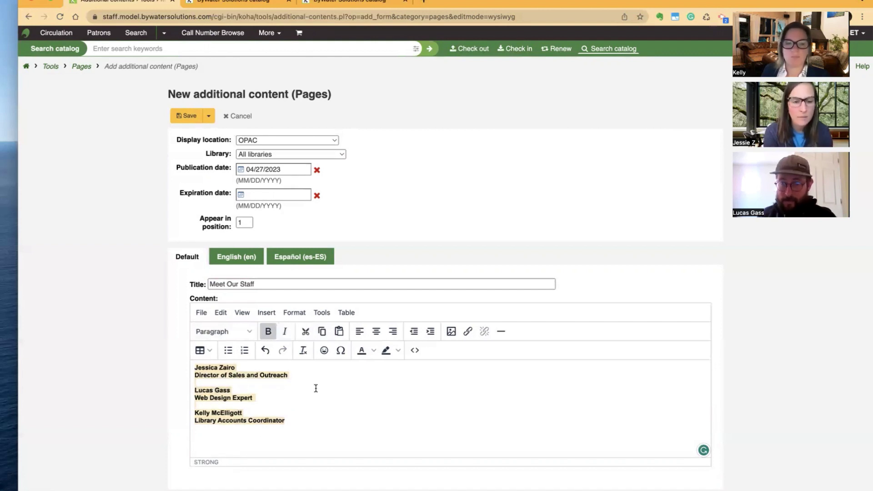
{"action": "left_click", "coordinate": [375, 332]}
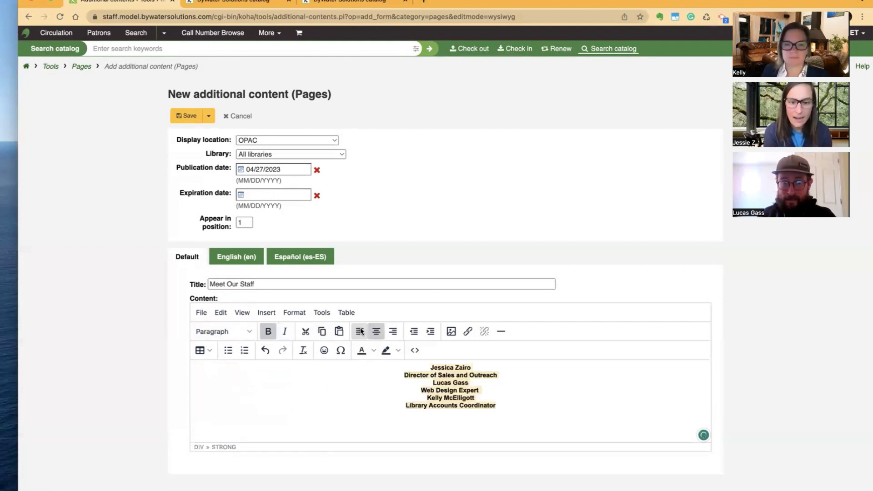
{"action": "left_click", "coordinate": [358, 332]}
Add a blank line after the first and second staff entries
{"action": "left_click", "coordinate": [289, 376]}
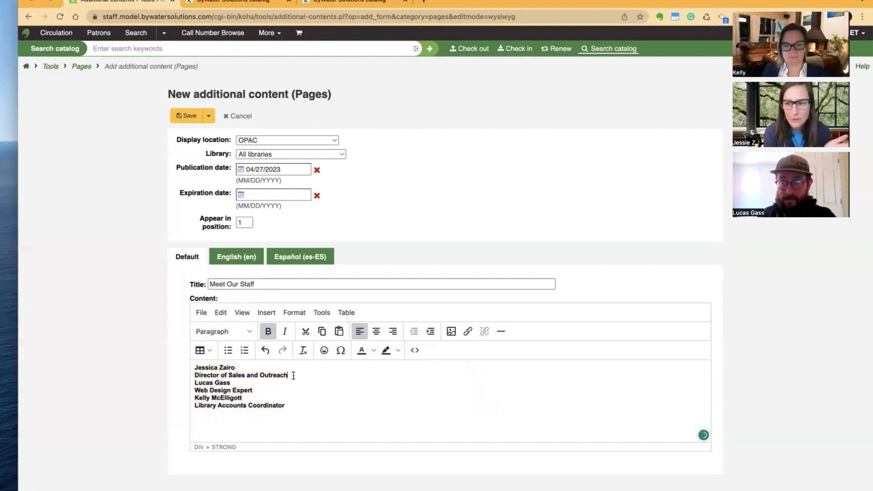
{"action": "key", "text": "Return"}
{"action": "left_click", "coordinate": [255, 397]}
{"action": "key", "text": "Return"}
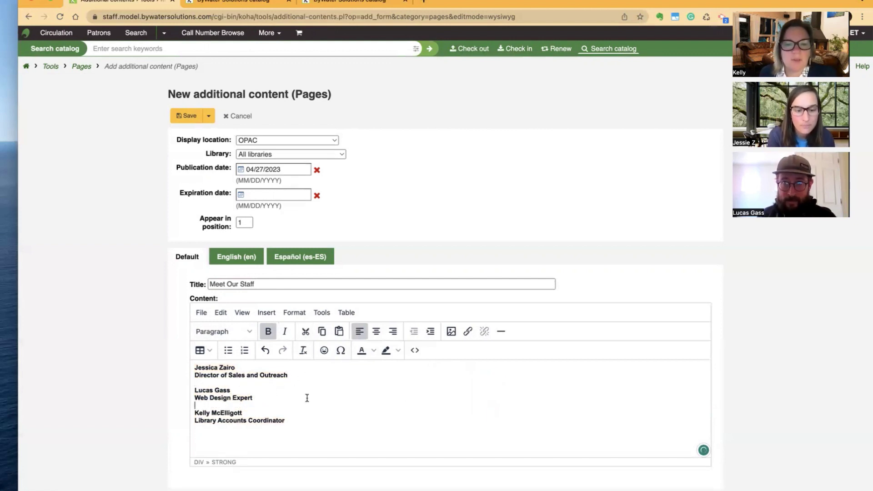
Insert a yellow heart emoji after the first staff name and save the page
{"action": "left_click", "coordinate": [325, 351]}
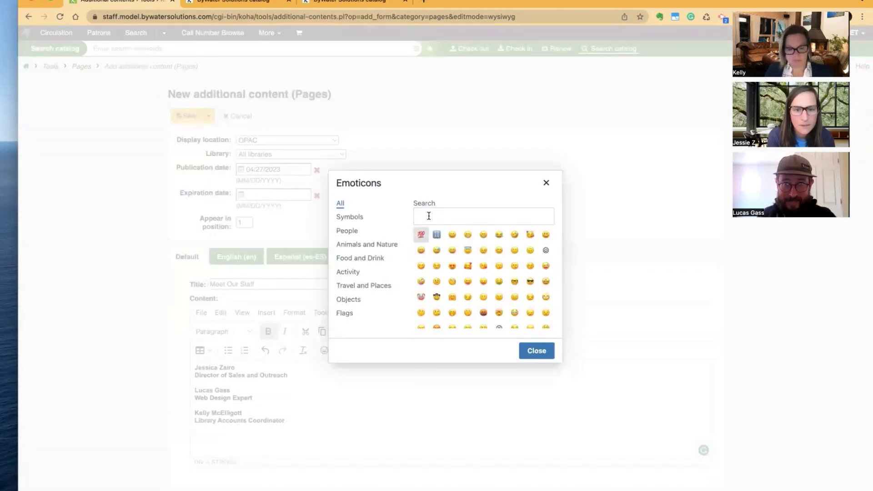
{"action": "left_click", "coordinate": [428, 215]}
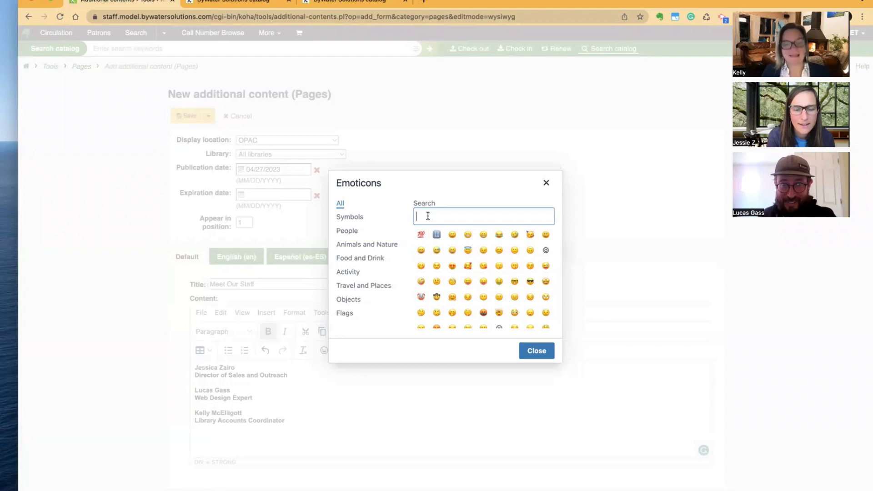
{"action": "type", "text": "heart"}
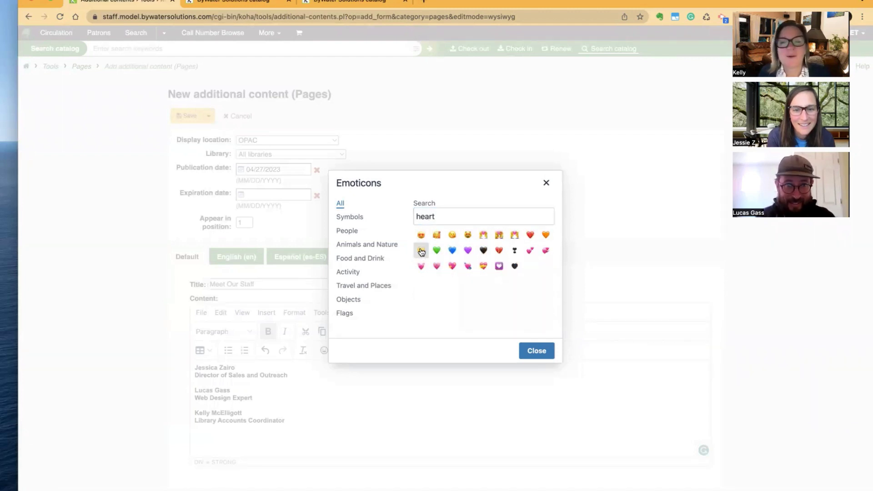
{"action": "left_click", "coordinate": [421, 249]}
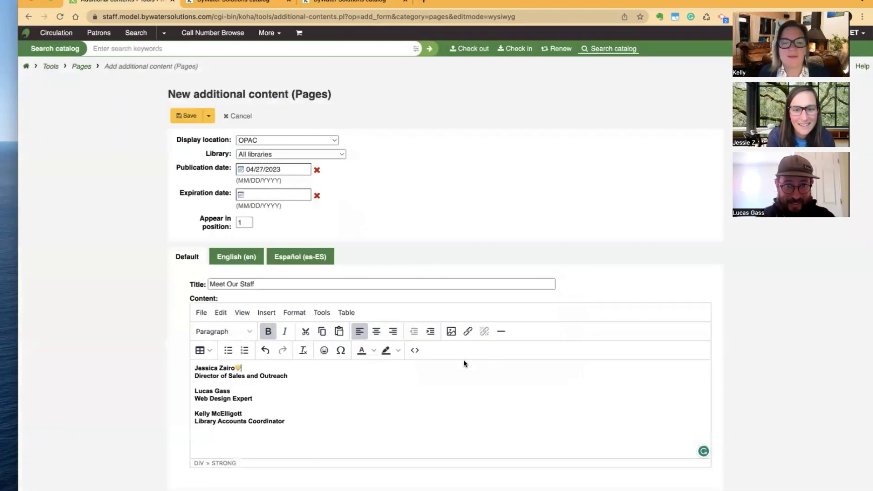
{"action": "left_click", "coordinate": [186, 117]}
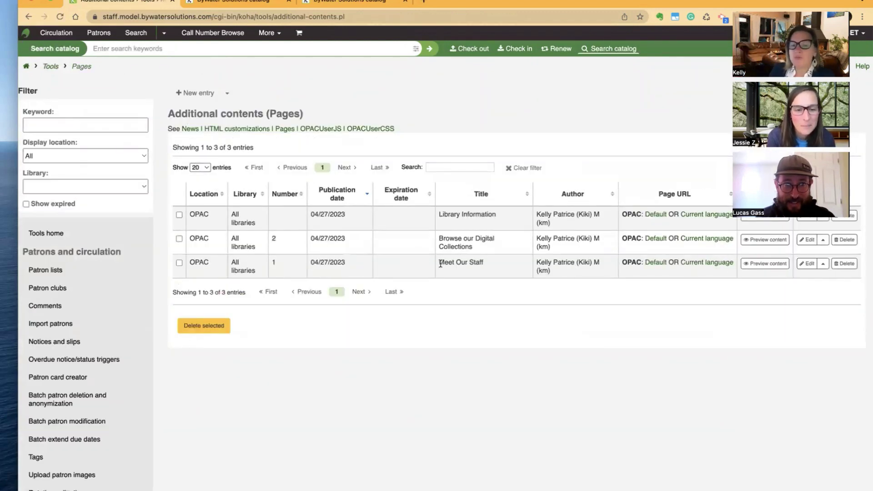
Open the Meet Our Staff row's Default OPAC link in a new browser tab
{"action": "left_click_drag", "start_coordinate": [440, 263], "coordinate": [527, 271]}
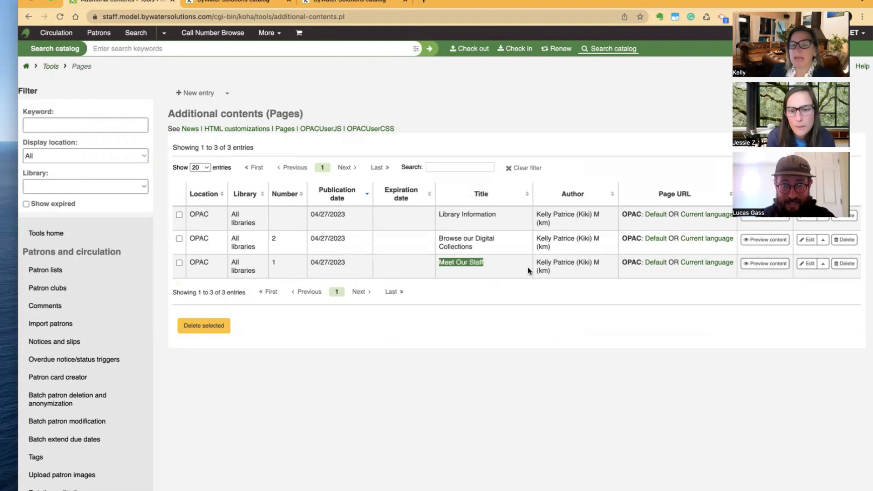
{"action": "right_click", "coordinate": [651, 262]}
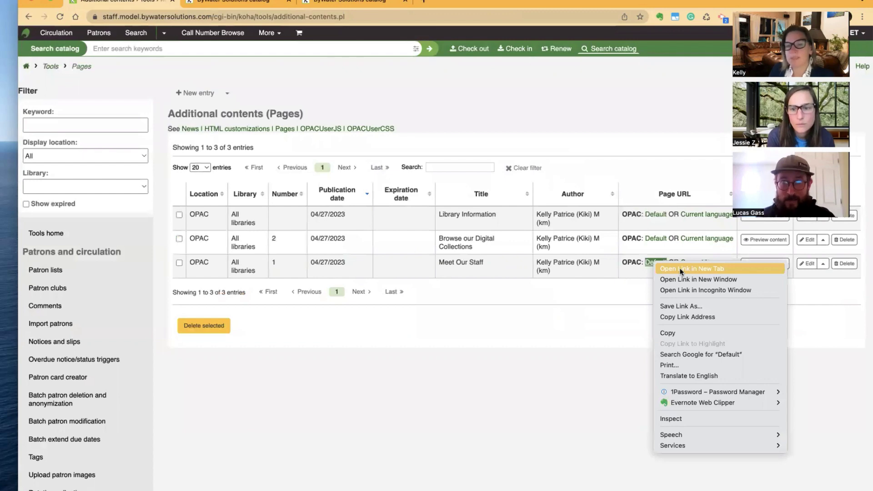
{"action": "left_click", "coordinate": [692, 269]}
View the public Meet Our Staff page and select its URL for copying
{"action": "left_click", "coordinate": [222, 5]}
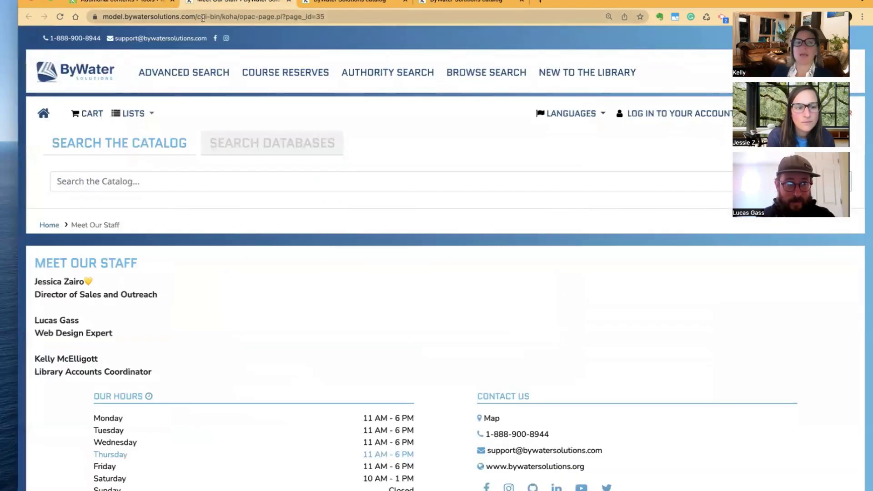
{"action": "left_click", "coordinate": [105, 20]}
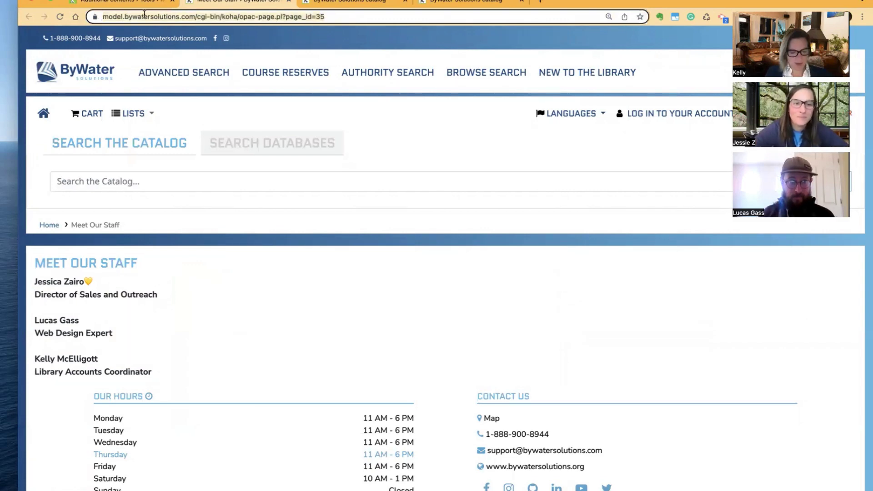
Edit Library Information so 'Meet Your Staff' links to the pasted Meet Our Staff page URL, then save
{"action": "left_click", "coordinate": [129, 3]}
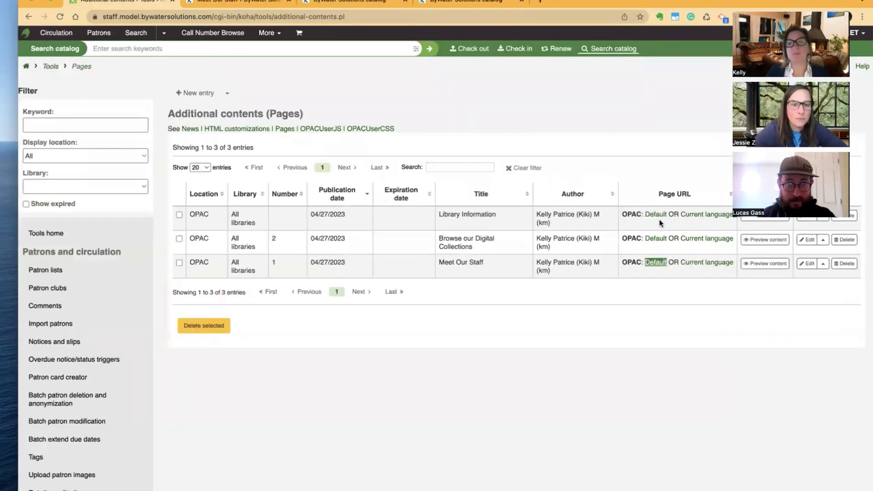
{"action": "left_click", "coordinate": [807, 220]}
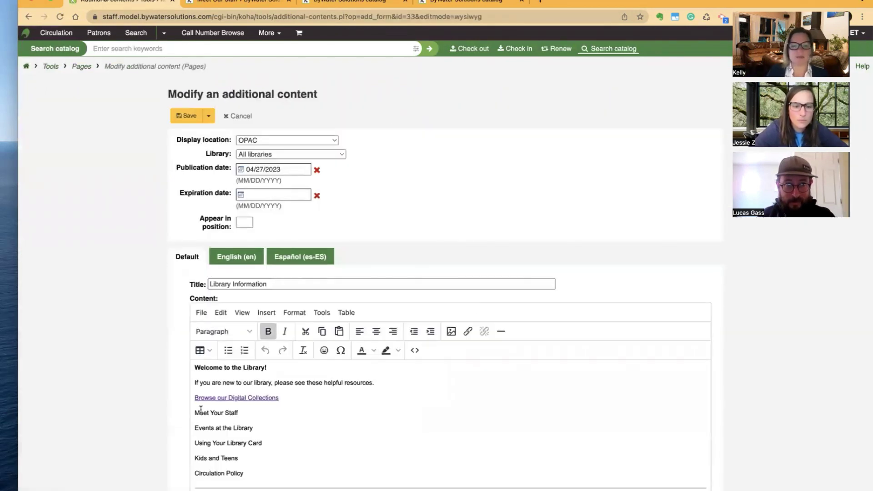
{"action": "left_click_drag", "start_coordinate": [195, 413], "coordinate": [238, 412]}
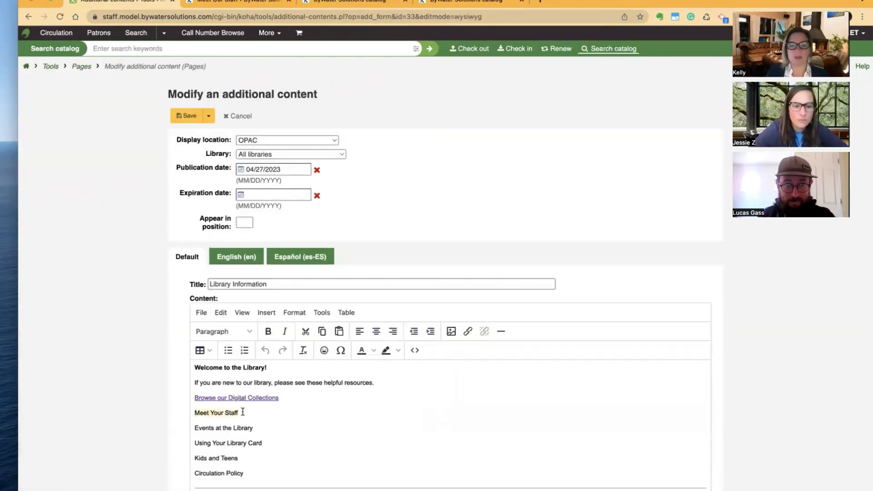
{"action": "left_click", "coordinate": [466, 331]}
{"action": "type", "text": "https://model.bywatersolutions.com/cgi-bin/koha/opac-page.pl?page_id=35"}
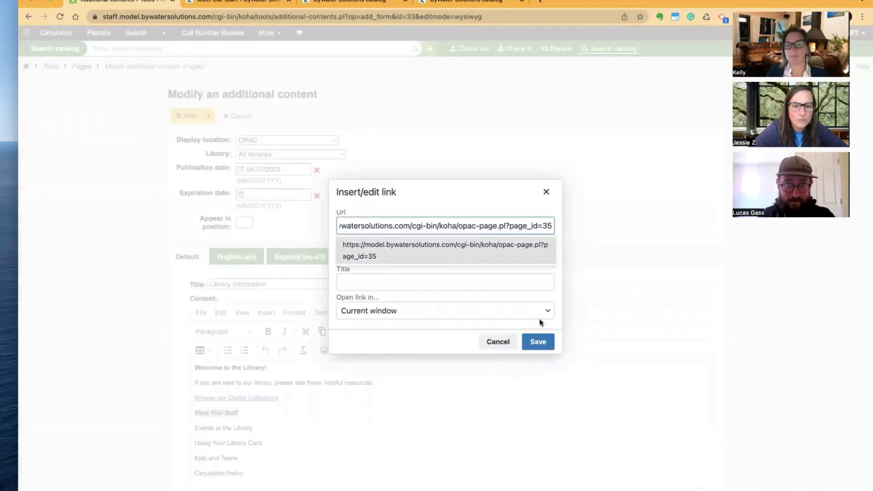
{"action": "left_click", "coordinate": [538, 342]}
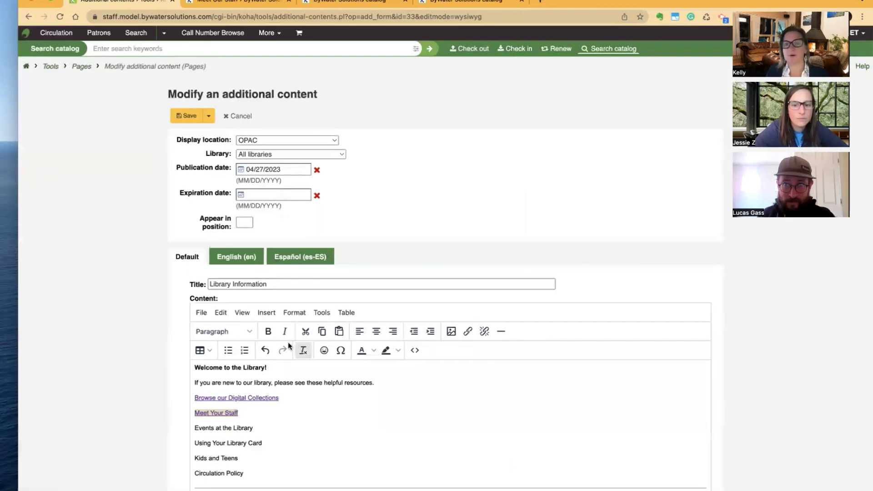
{"action": "left_click", "coordinate": [186, 116]}
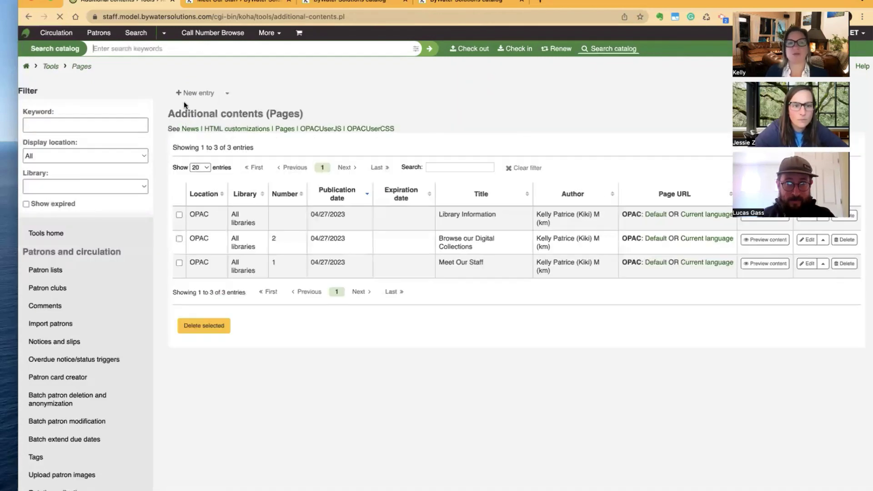
{"action": "left_click", "coordinate": [296, 3]}
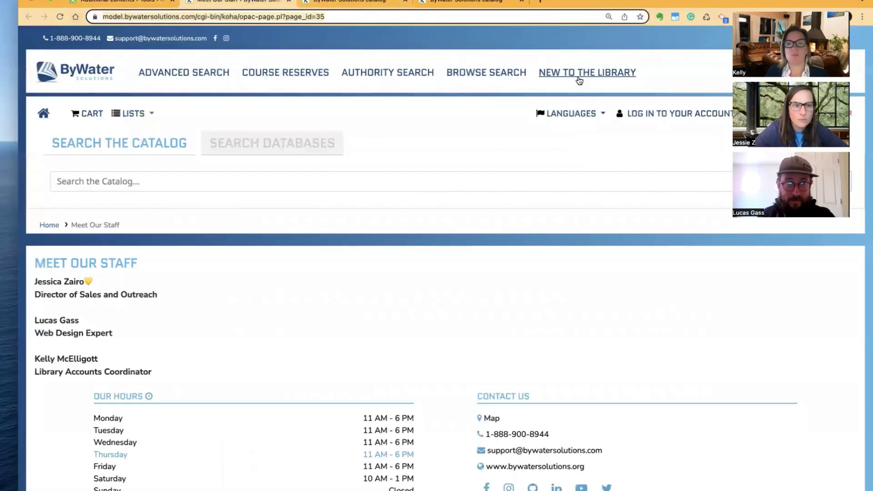
Follow the public Library Information page's link to Meet Our Staff and copy that page's web address
{"action": "left_click", "coordinate": [579, 74]}
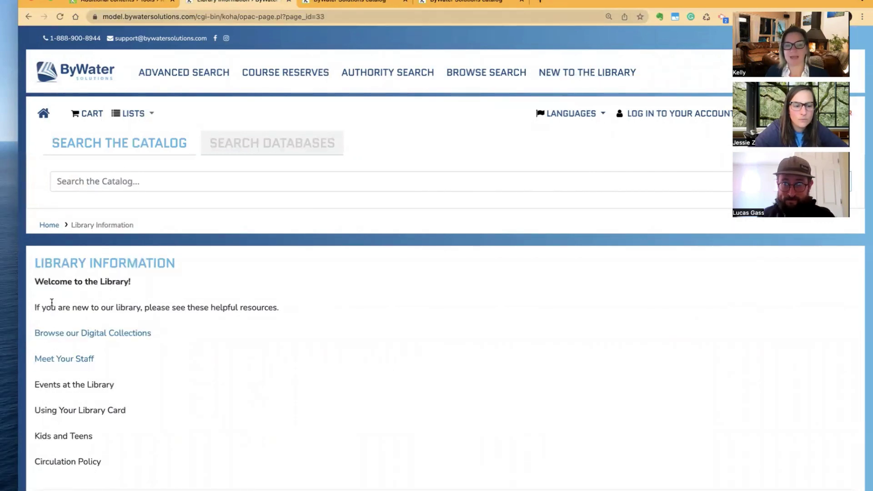
{"action": "left_click", "coordinate": [56, 359]}
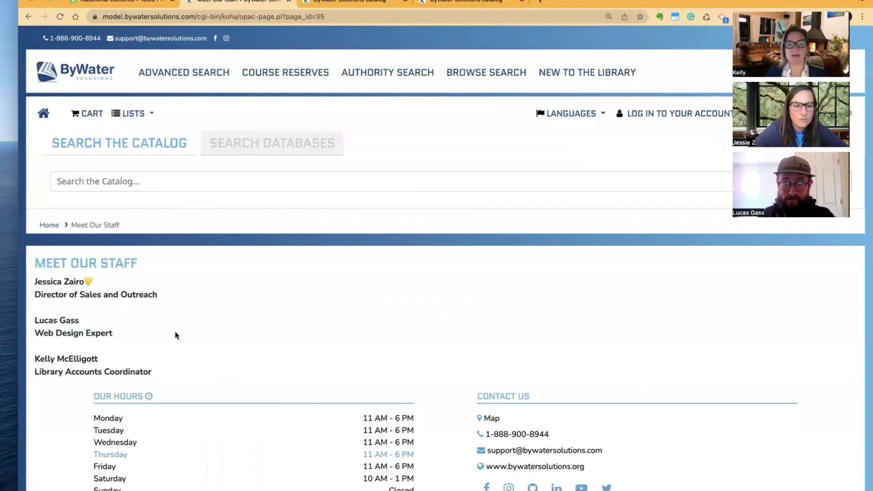
{"action": "scroll", "coordinate": [177, 336], "scroll_direction": "down", "scroll_amount": 1}
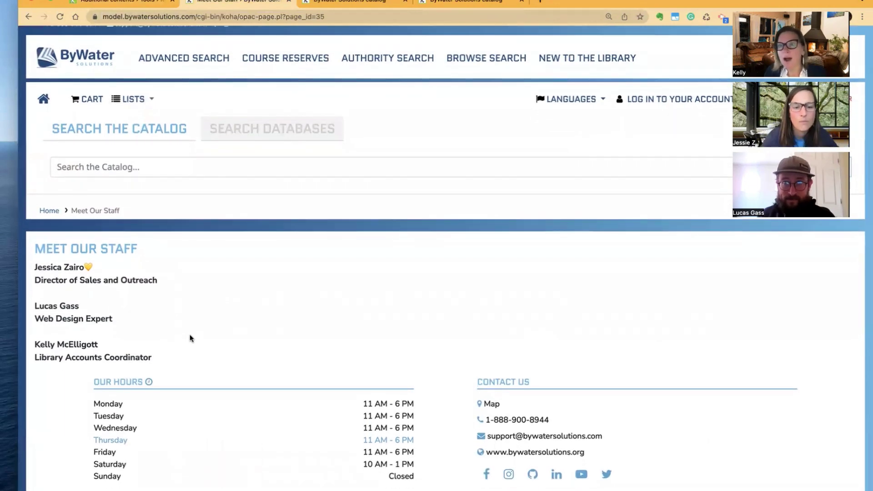
{"action": "scroll", "coordinate": [190, 334], "scroll_direction": "up", "scroll_amount": 1}
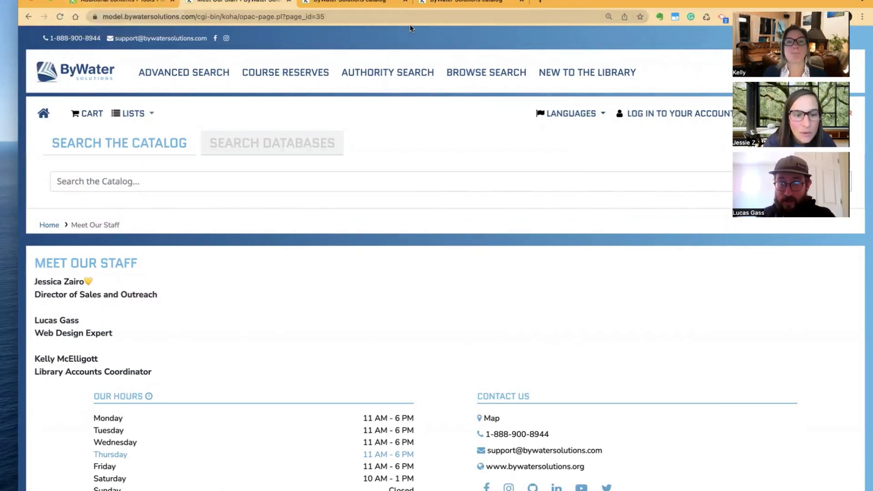
{"action": "left_click", "coordinate": [335, 14]}
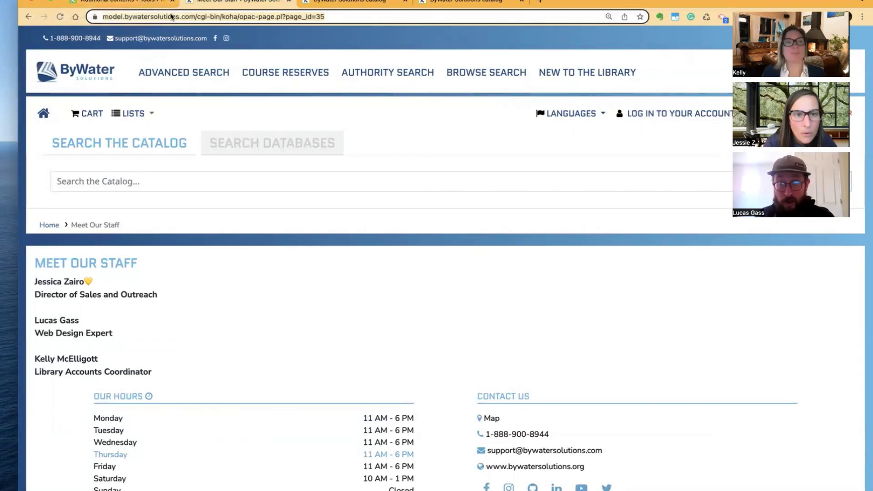
{"action": "left_click", "coordinate": [119, 2]}
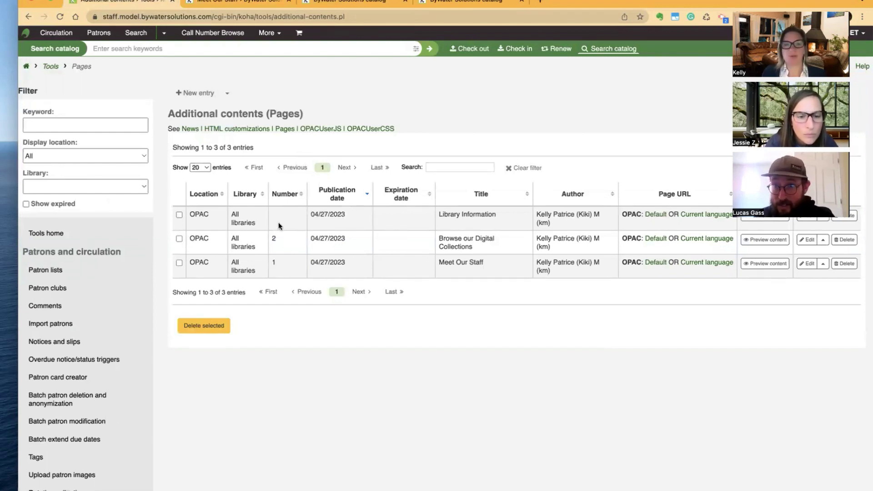
Edit OpacNavRight and add a plain 'Meet our Staff' line below the More links list
{"action": "left_click", "coordinate": [241, 131]}
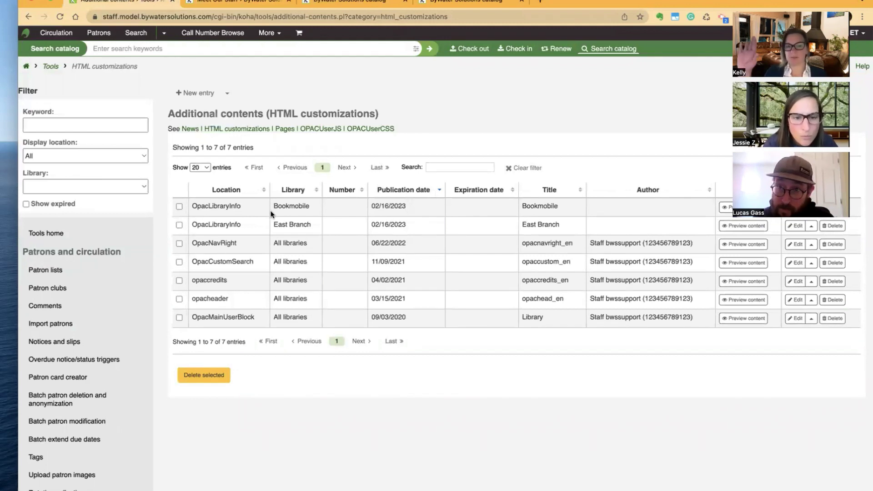
{"action": "double_click", "coordinate": [193, 243]}
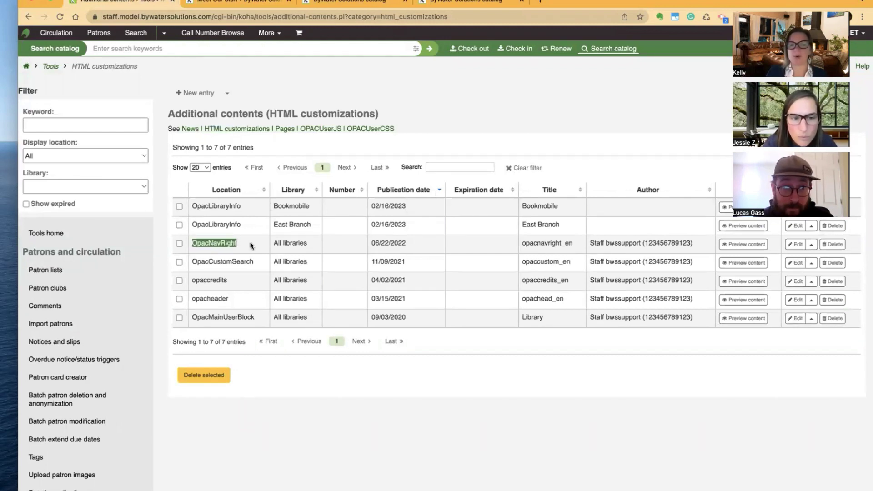
{"action": "left_click", "coordinate": [794, 245]}
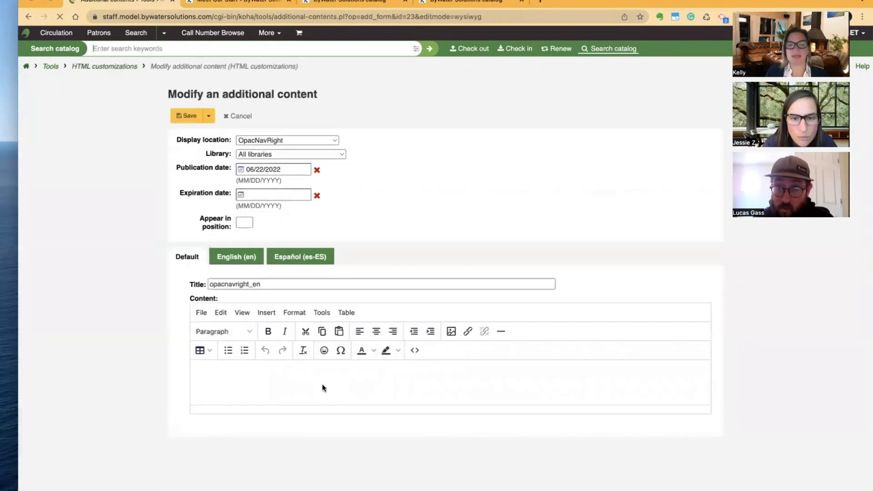
{"action": "scroll", "coordinate": [322, 387], "scroll_direction": "down", "scroll_amount": 2}
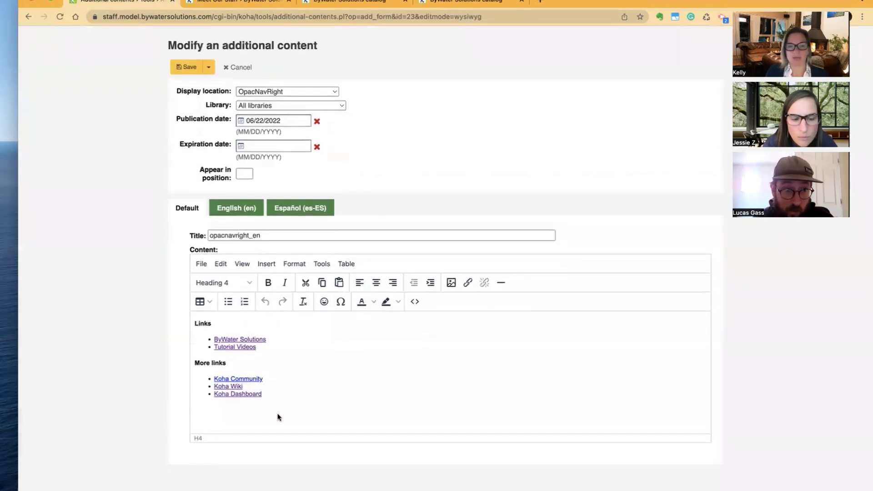
{"action": "left_click", "coordinate": [276, 391]}
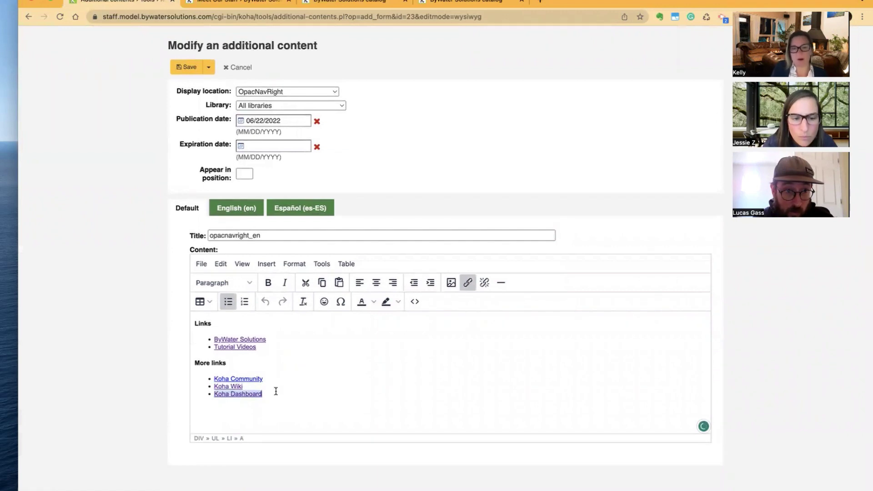
{"action": "key", "text": "Return"}
{"action": "key", "text": "Return"}
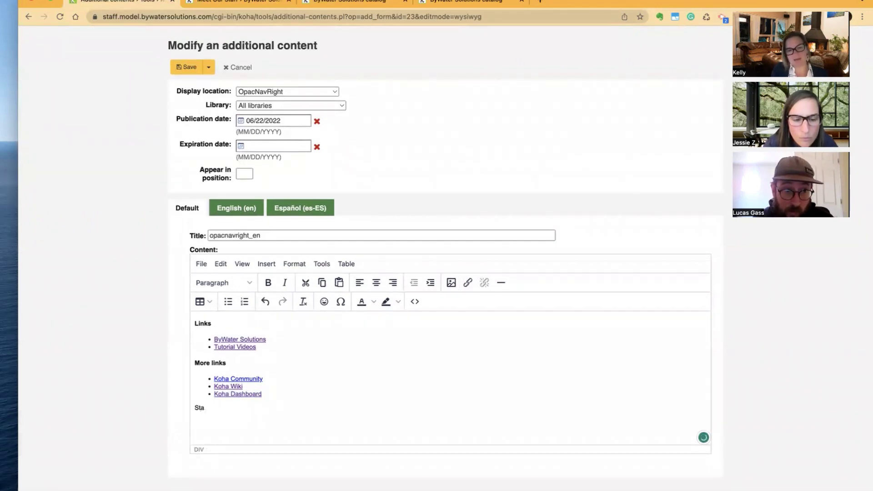
{"action": "key", "text": "BackSpace"}
{"action": "key", "text": "BackSpace"}
{"action": "key", "text": "BackSpace"}
{"action": "key", "text": "BackSpace"}
{"action": "key", "text": "Return"}
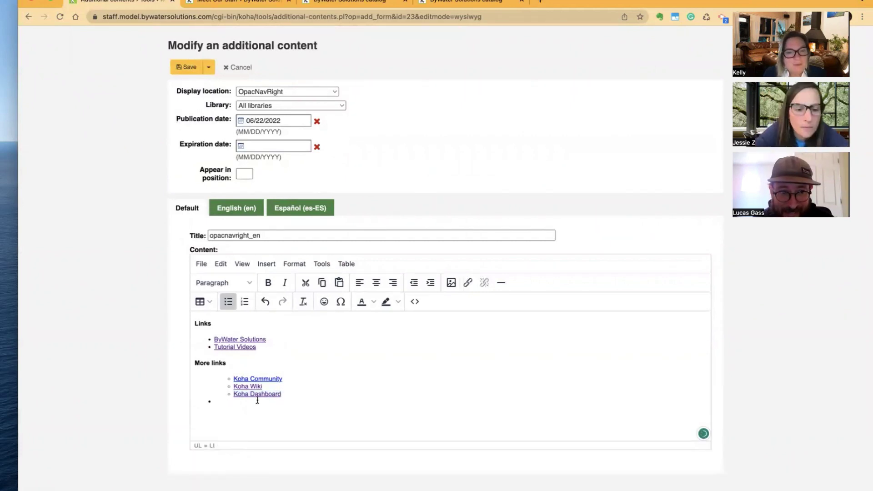
{"action": "key", "text": "Return"}
{"action": "type", "text": "Me"}
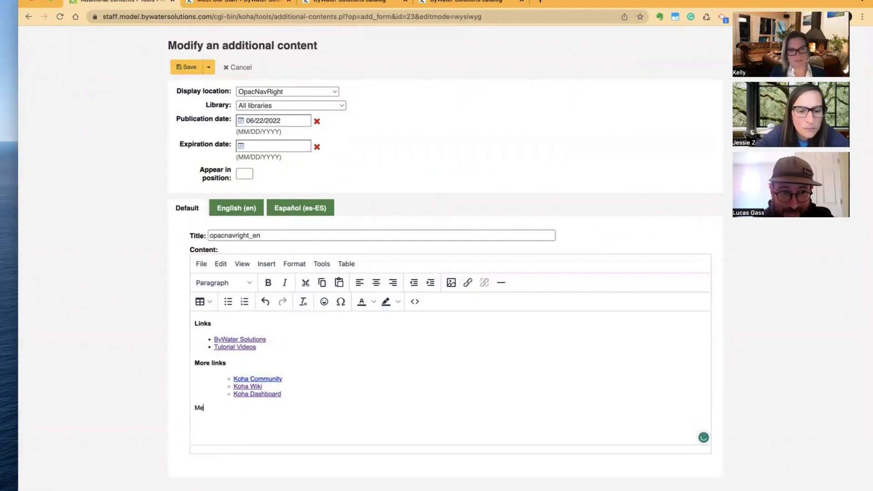
{"action": "type", "text": "et our Staff"}
{"action": "key", "text": "Return"}
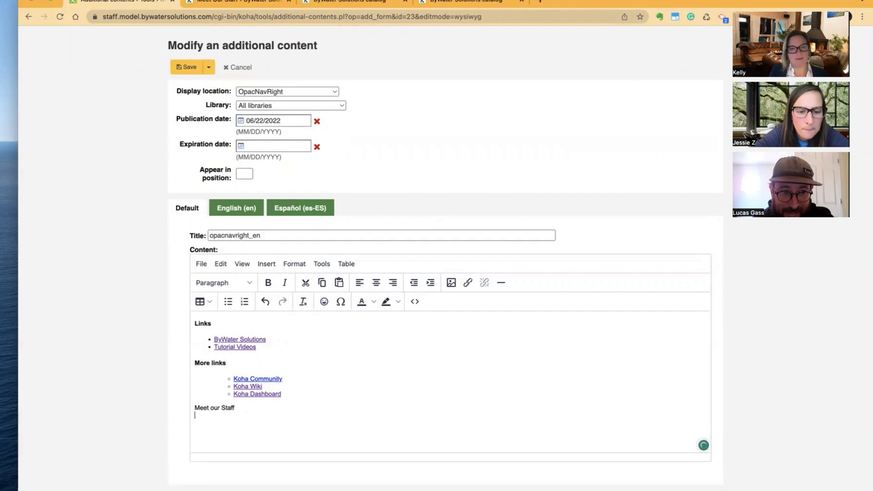
Link 'Meet our Staff' to the pasted Meet Our Staff page URL and save OpacNavRight
{"action": "left_click_drag", "start_coordinate": [244, 407], "coordinate": [166, 411]}
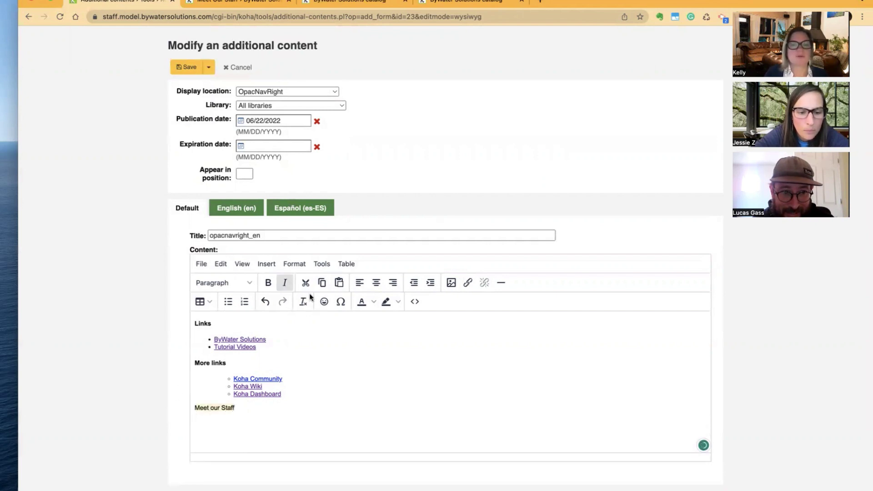
{"action": "left_click", "coordinate": [467, 282]}
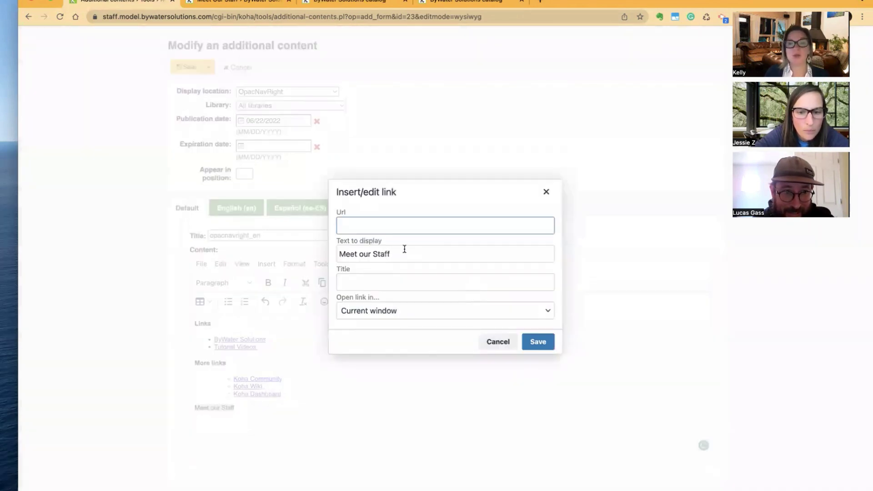
{"action": "type", "text": "https://model.bywatersolutions.com/cgi-bin/koha/opac-page.pl?page_id=35"}
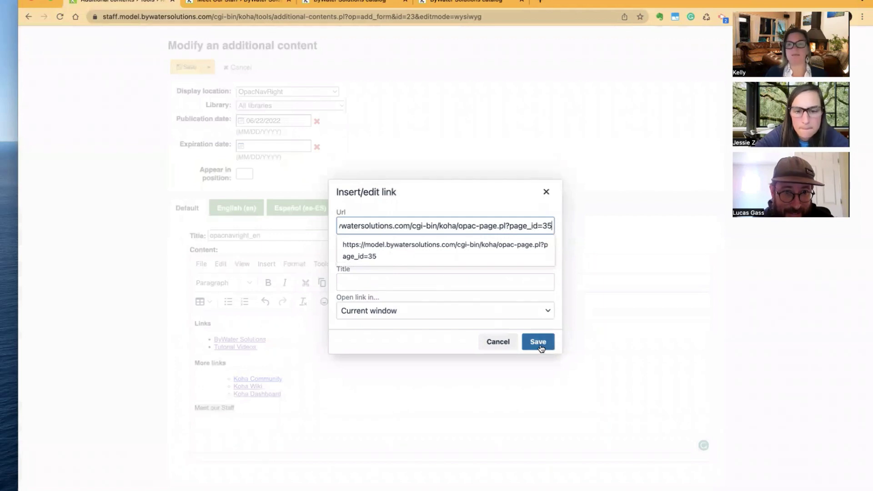
{"action": "left_click", "coordinate": [538, 343]}
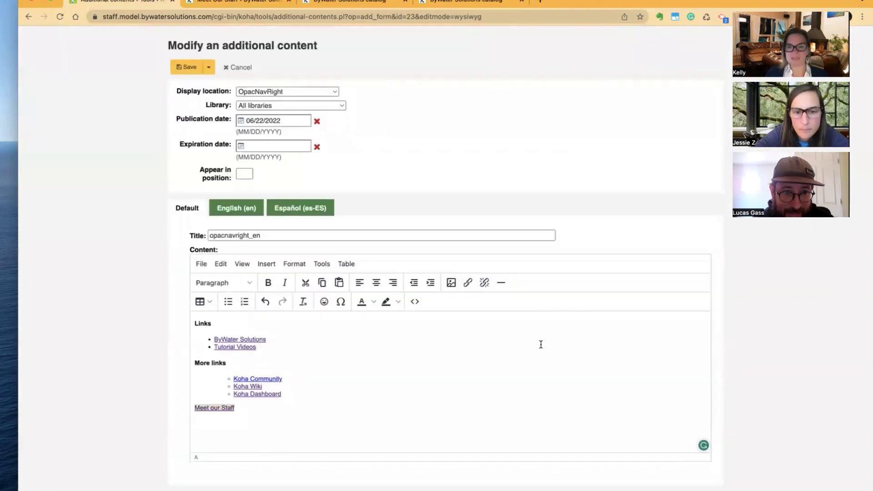
{"action": "left_click", "coordinate": [188, 68]}
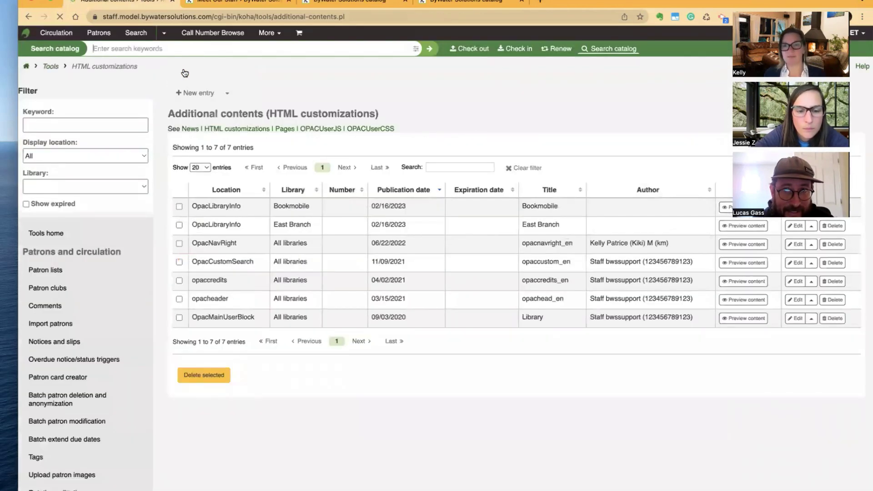
From the OPAC home page, follow the sidebar's 'Meet our Staff' link to the staff page
{"action": "left_click", "coordinate": [210, 3]}
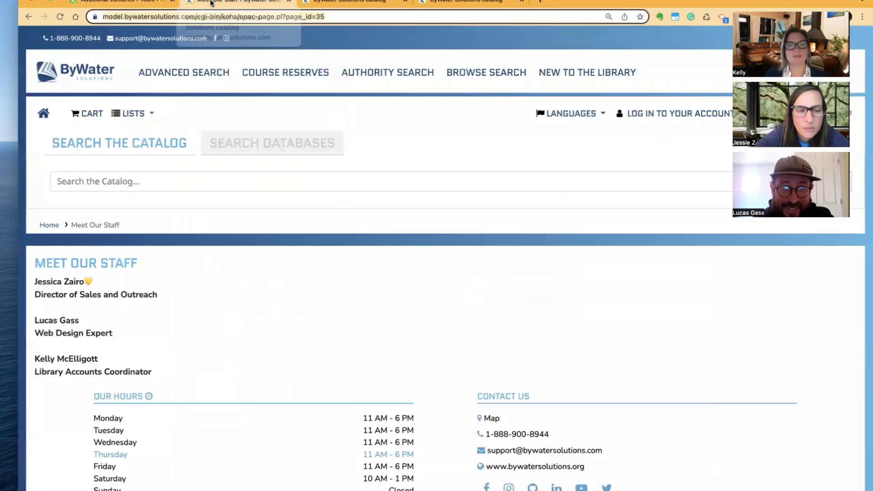
{"action": "left_click", "coordinate": [42, 113]}
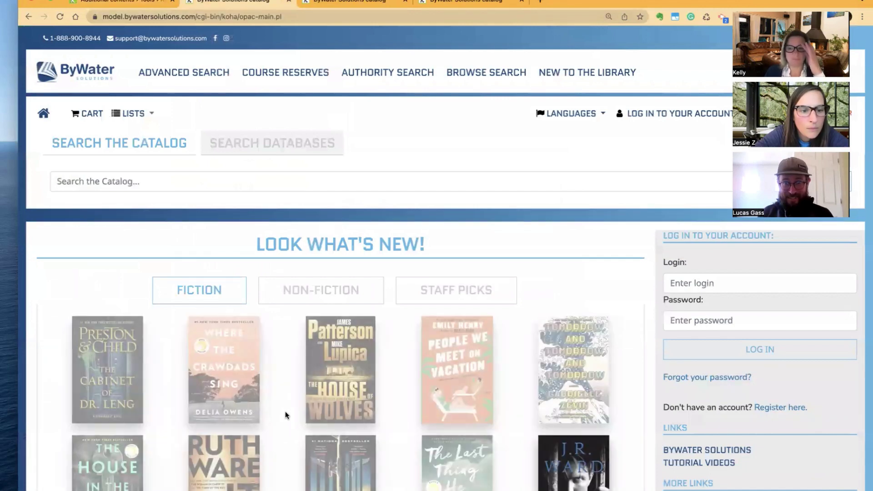
{"action": "scroll", "coordinate": [285, 411], "scroll_direction": "down", "scroll_amount": 3}
{"action": "scroll", "coordinate": [285, 411], "scroll_direction": "down", "scroll_amount": 3}
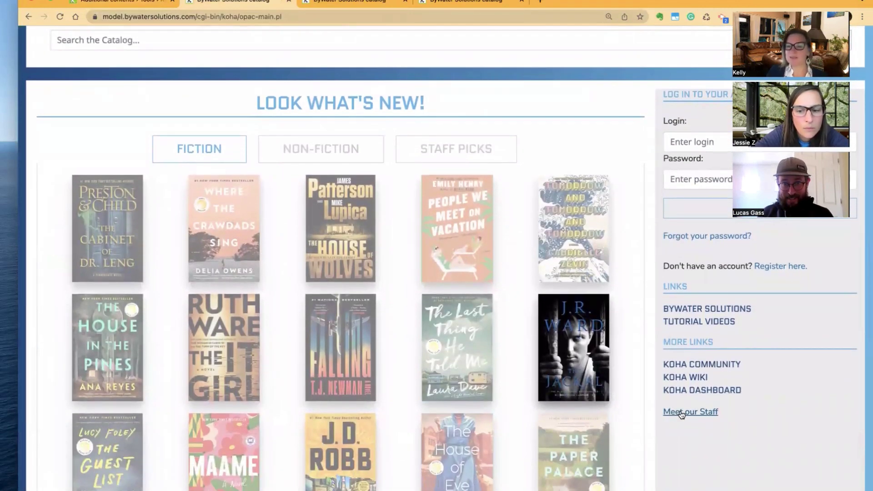
{"action": "left_click", "coordinate": [683, 413]}
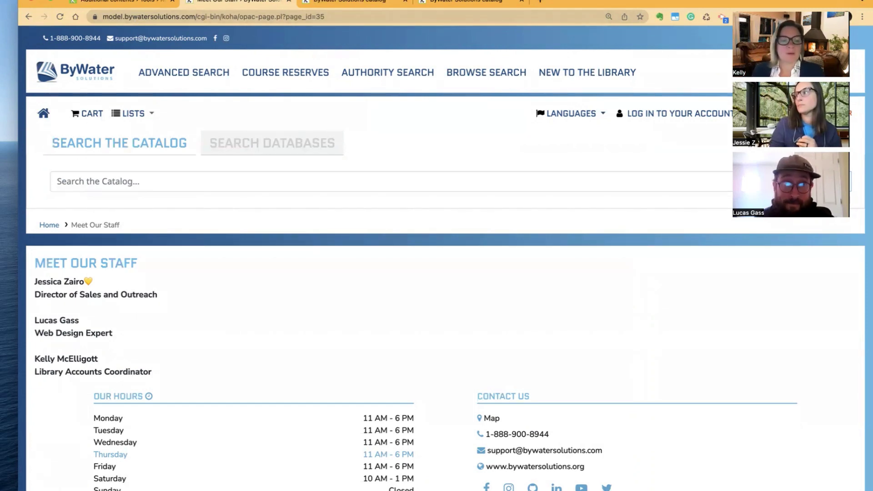
Switch back to the staff interface tab showing the 7 HTML customizations entries
{"action": "left_click", "coordinate": [114, 2]}
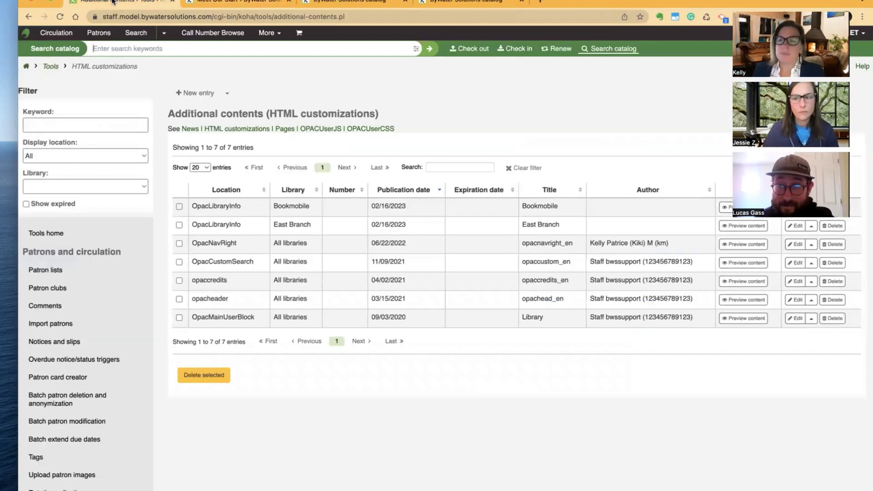